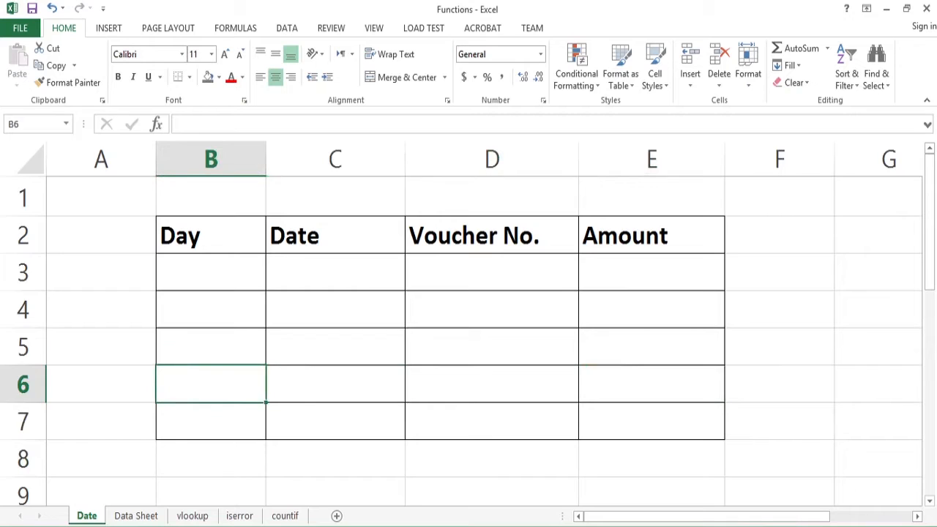
key("Up")
key("Up")
key("Up")
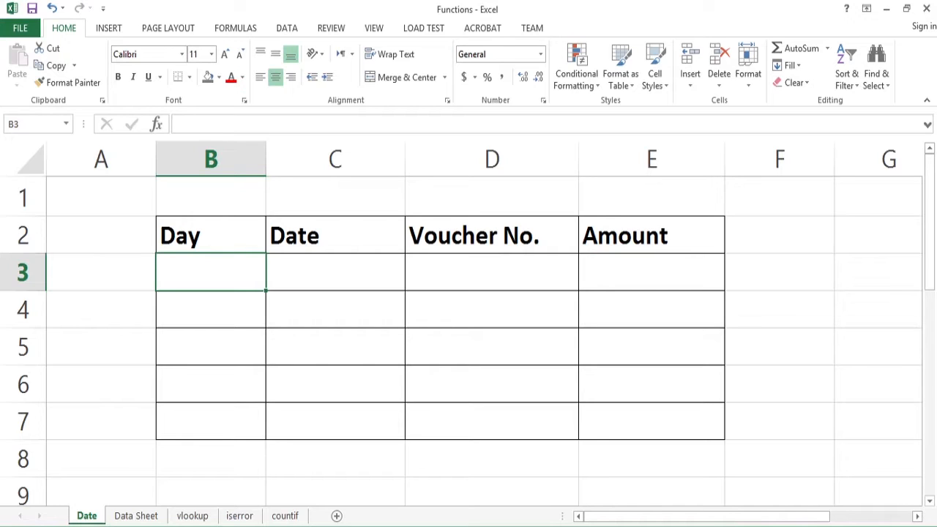
left_click(335, 272)
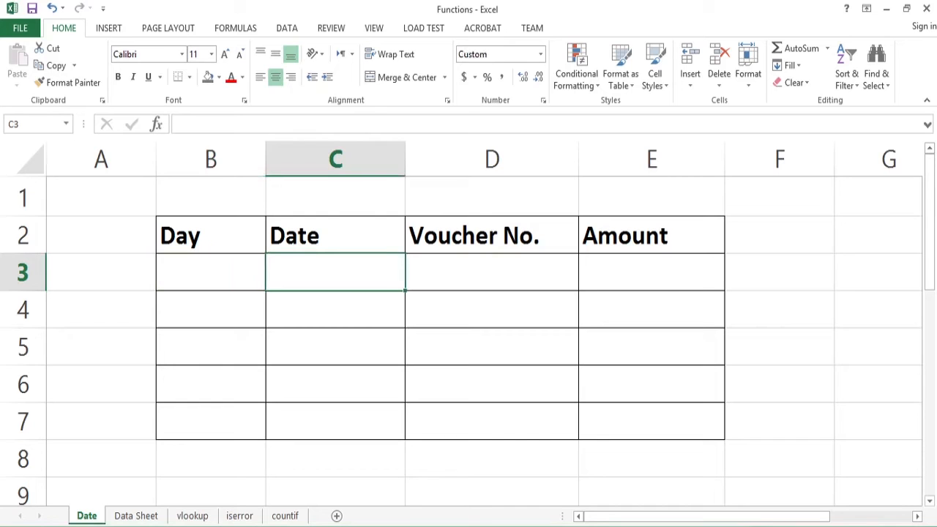
left_click(492, 272)
left_click(652, 272)
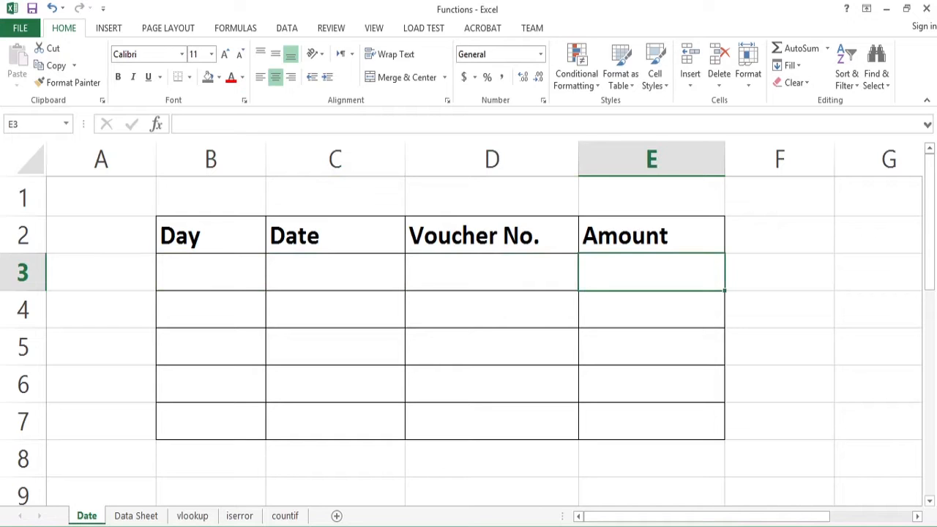
key("Left")
key("Left")
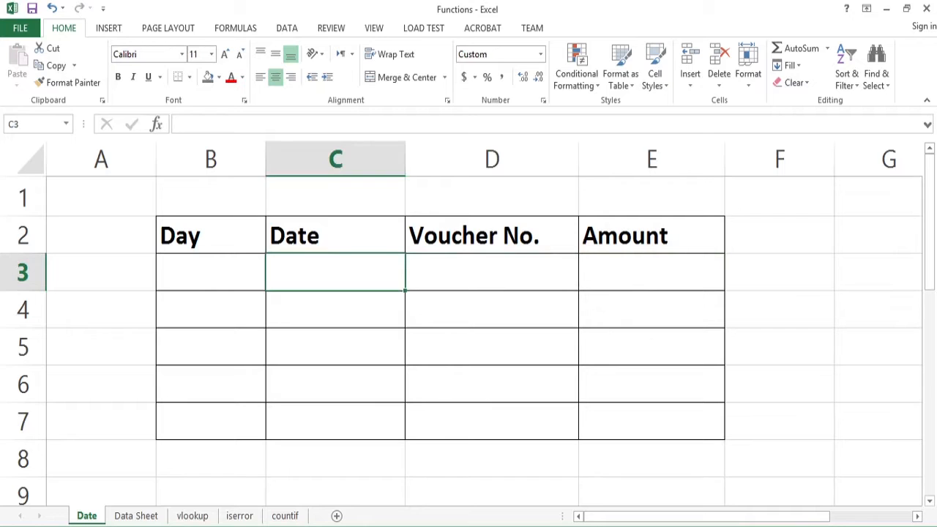
- Enter 1234 as the first voucher number in cell D3
key("Right")
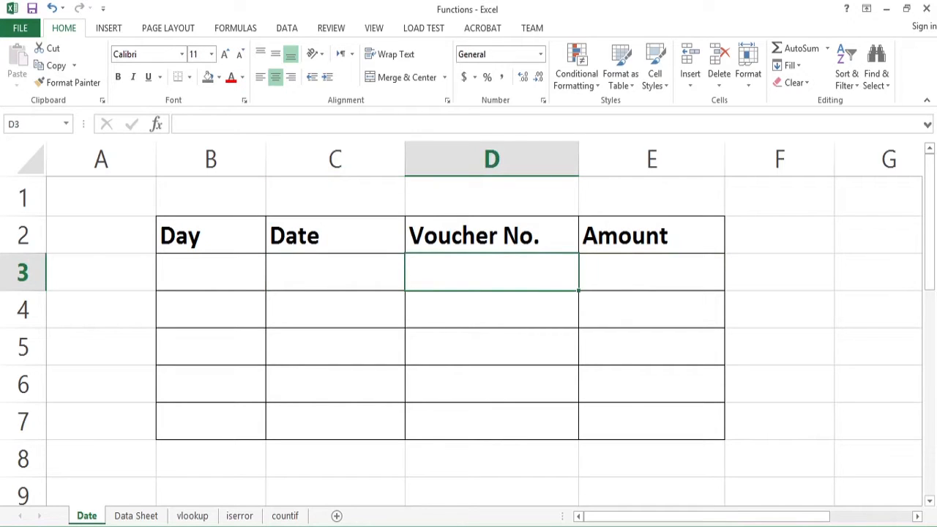
type("1234")
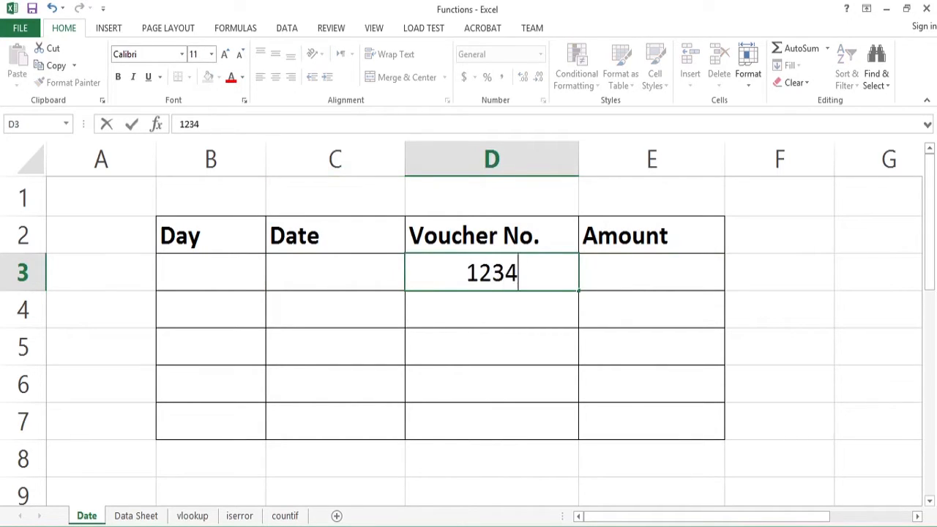
key("Return")
- Enter the date 01/04/2021 in cell C3, beside voucher 1234
key("Up")
key("Left")
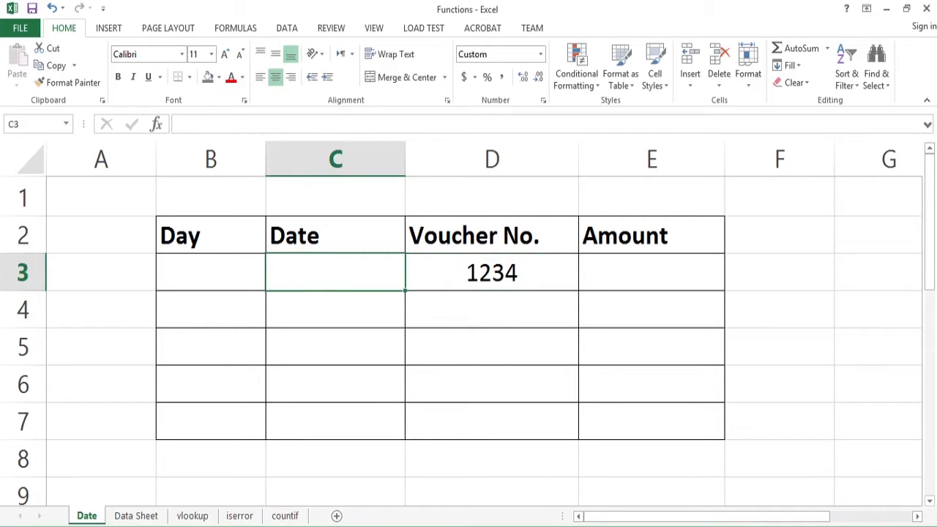
type("01/0")
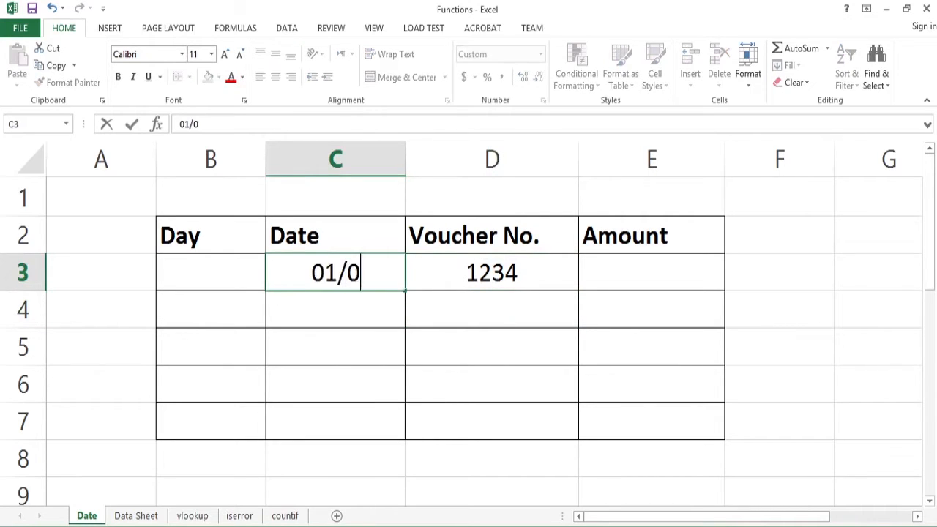
type("4/")
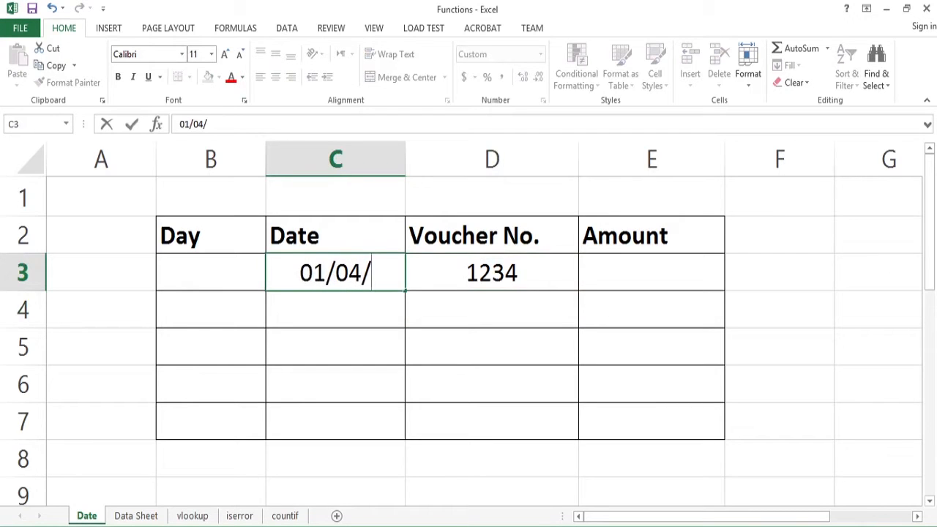
type("2021")
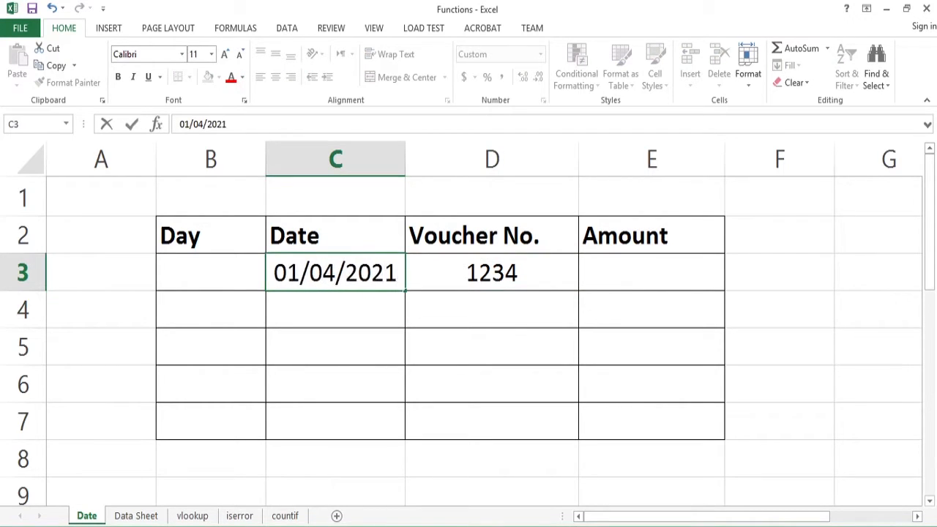
key("Return")
key("Up")
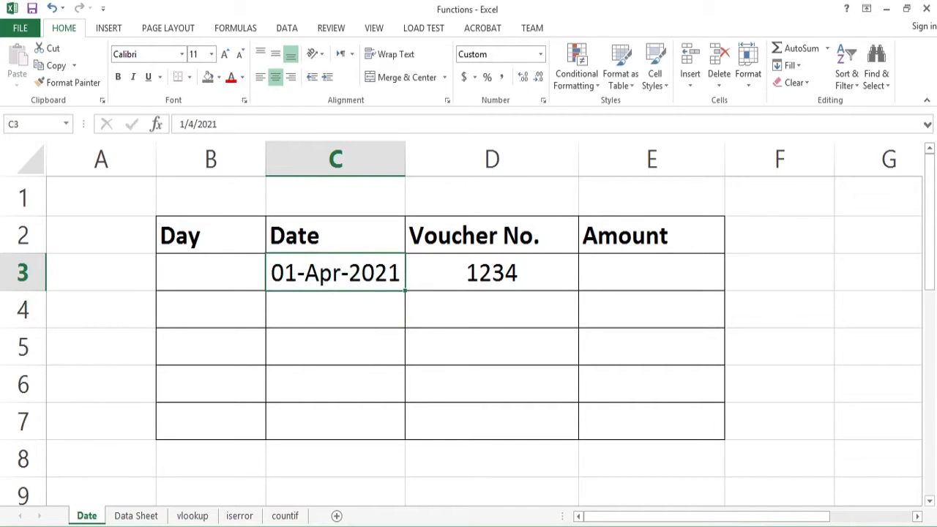
- Enter 3000 as the amount for the first voucher in cell E3
key("Right")
key("Right")
type("3000")
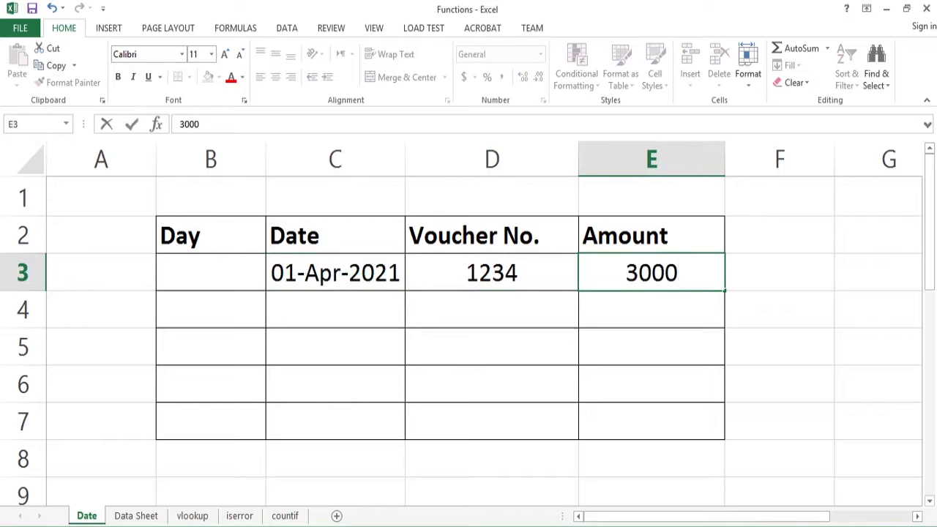
key("Return")
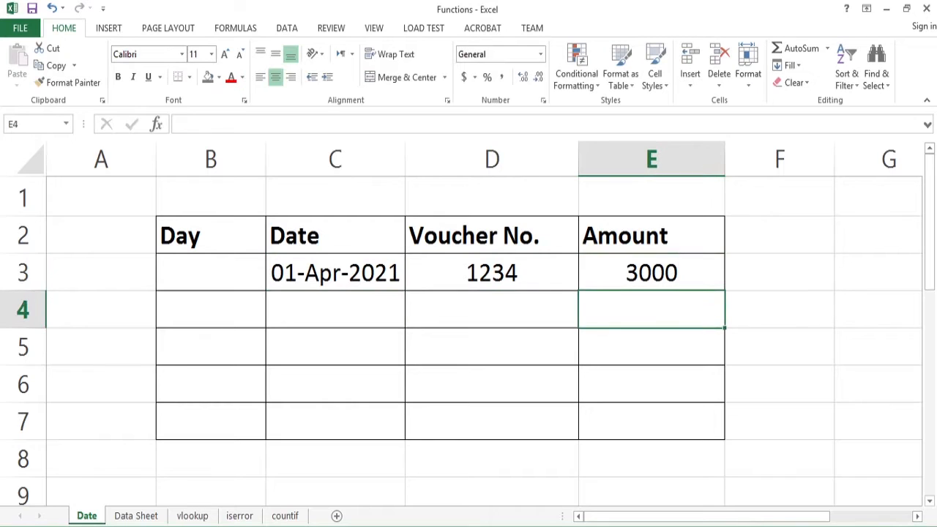
- Enter 02/04/2021 as the second date in cell C4
key("Left")
key("Left")
key("Left")
key("Right")
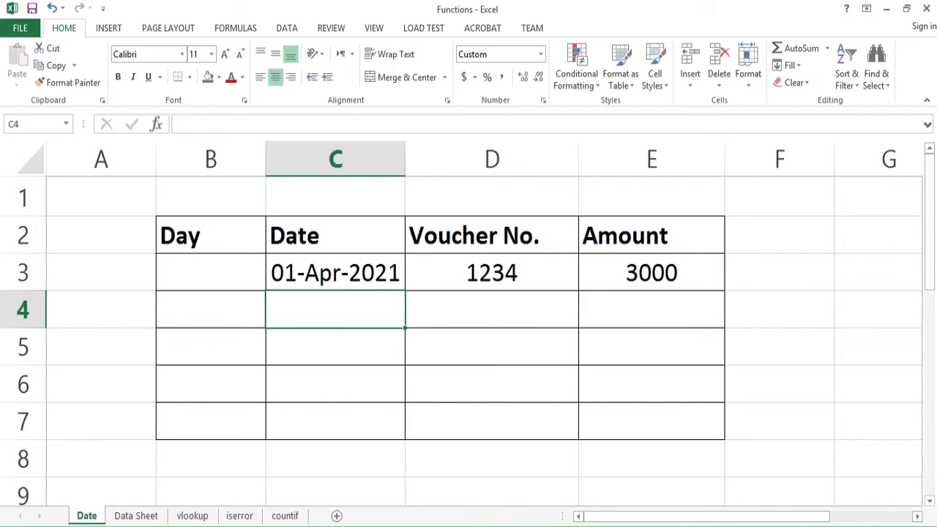
type("02")
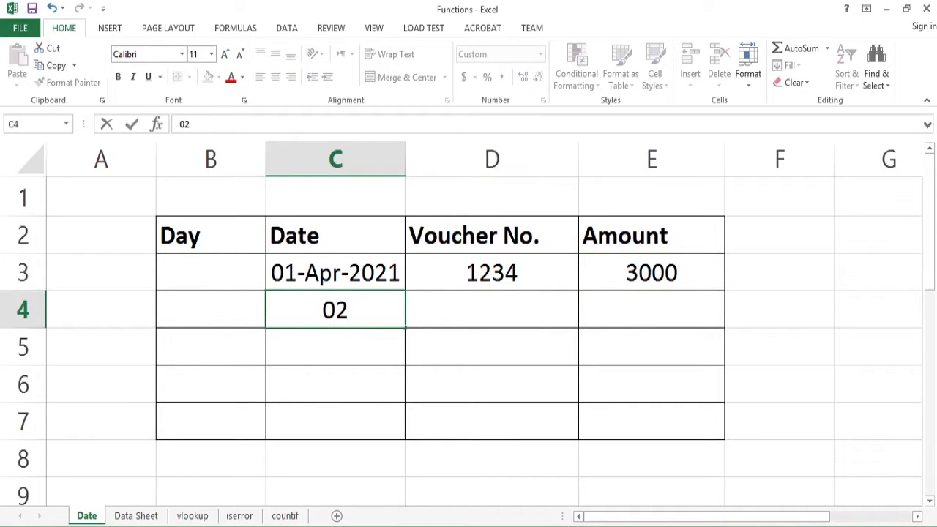
type("/")
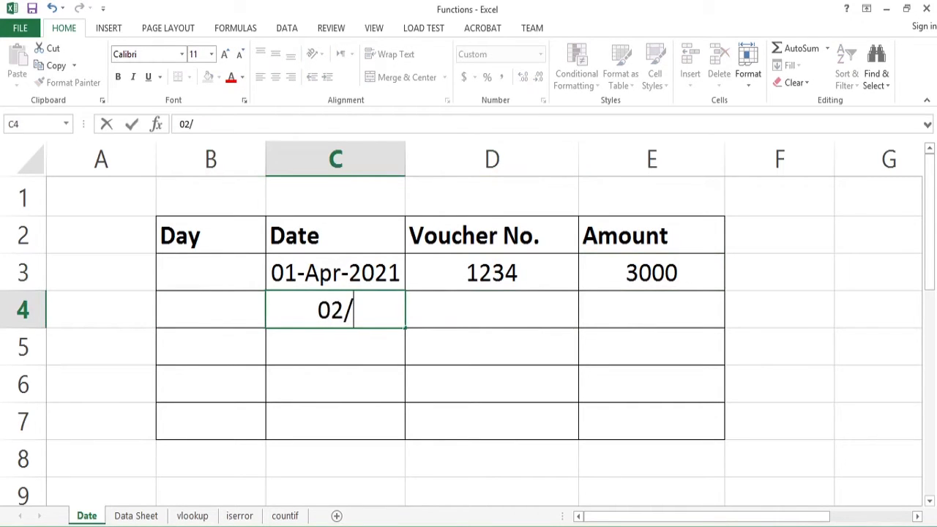
type("04/2021")
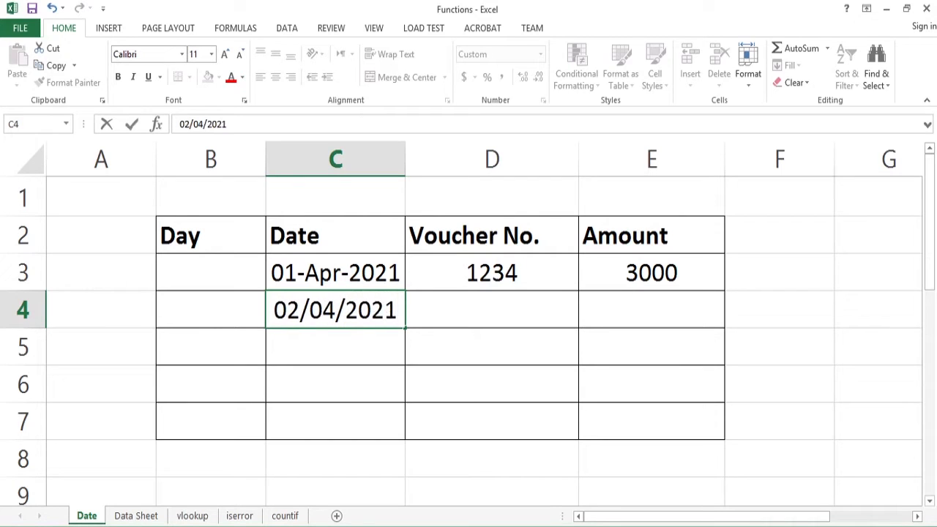
key("Return")
- Enter 1235 as the second voucher number in cell D4
key("Up")
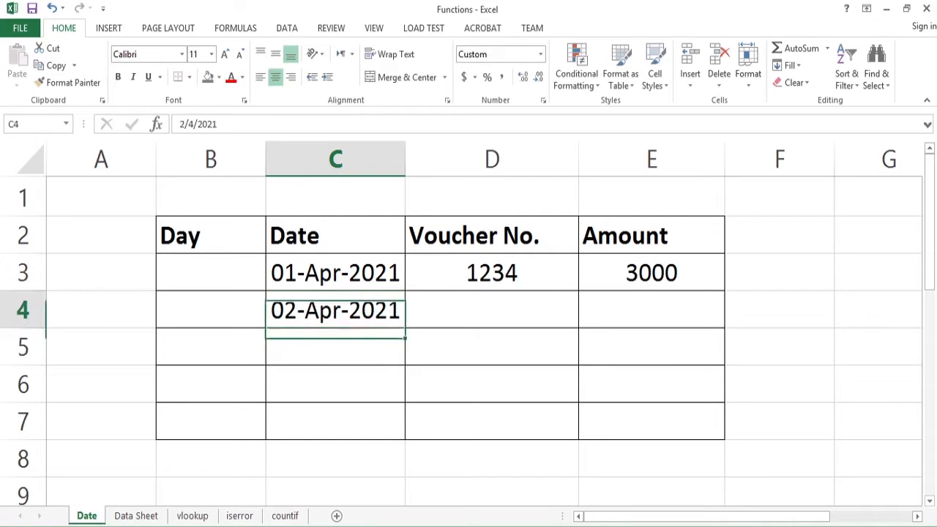
key("Right")
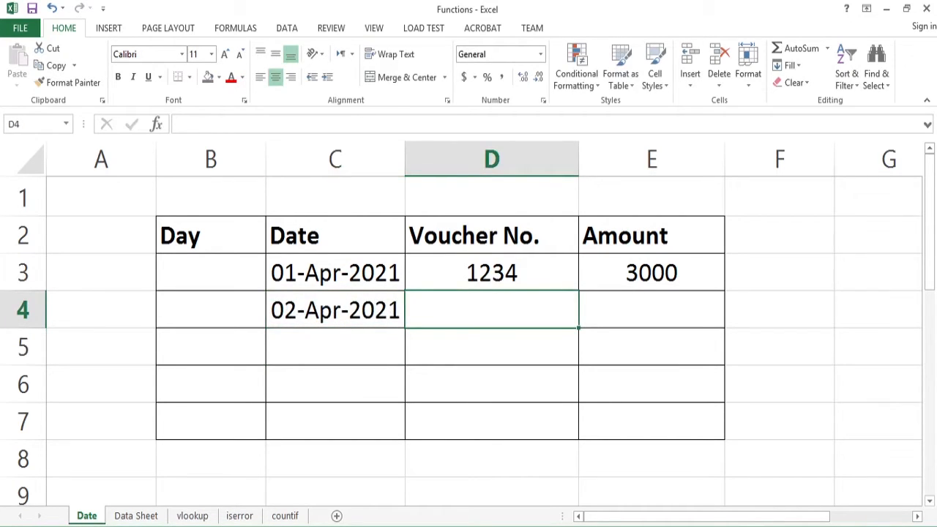
type("1")
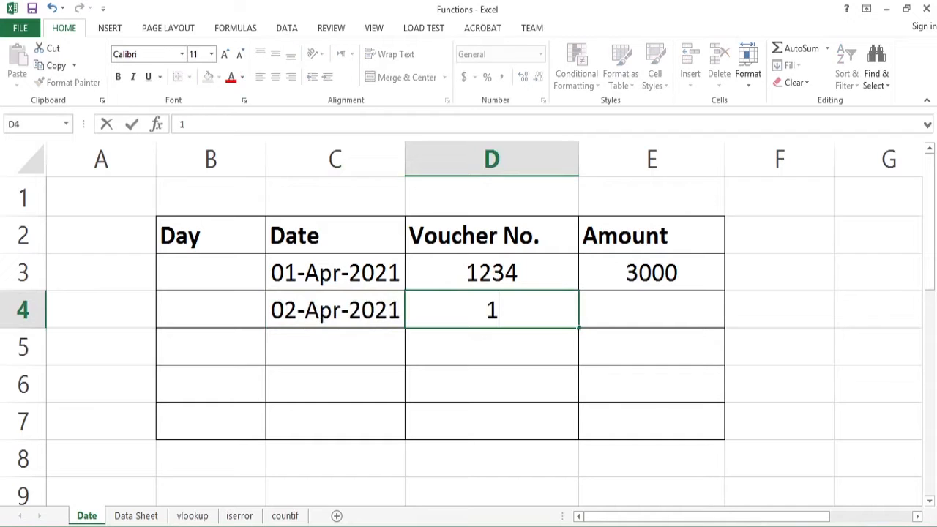
type("235")
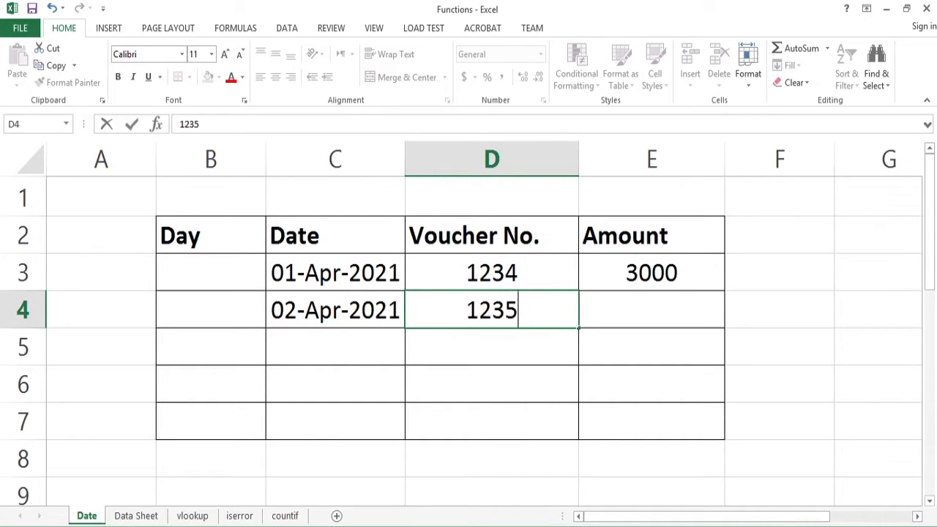
key("Return")
- Enter 2000 as the amount for the second voucher in cell E4
key("Up")
key("Right")
key("Right")
key("Left")
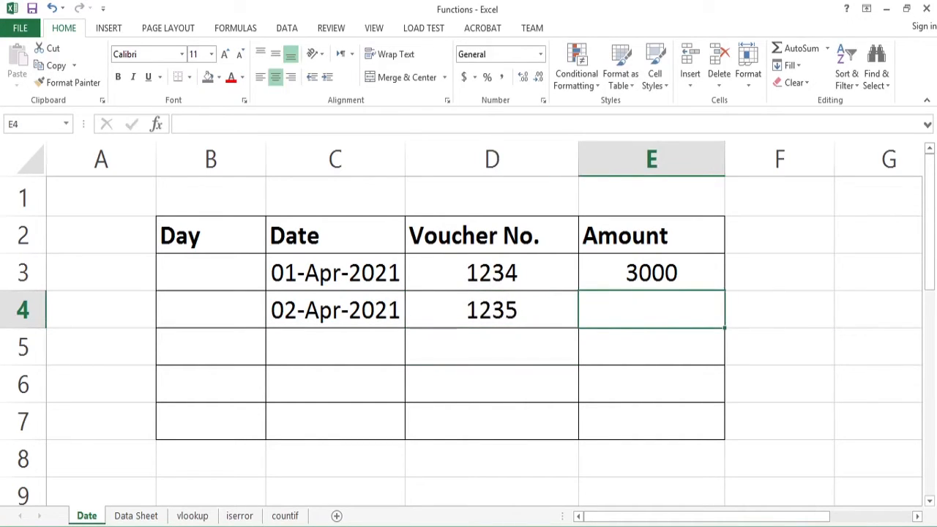
type("2000")
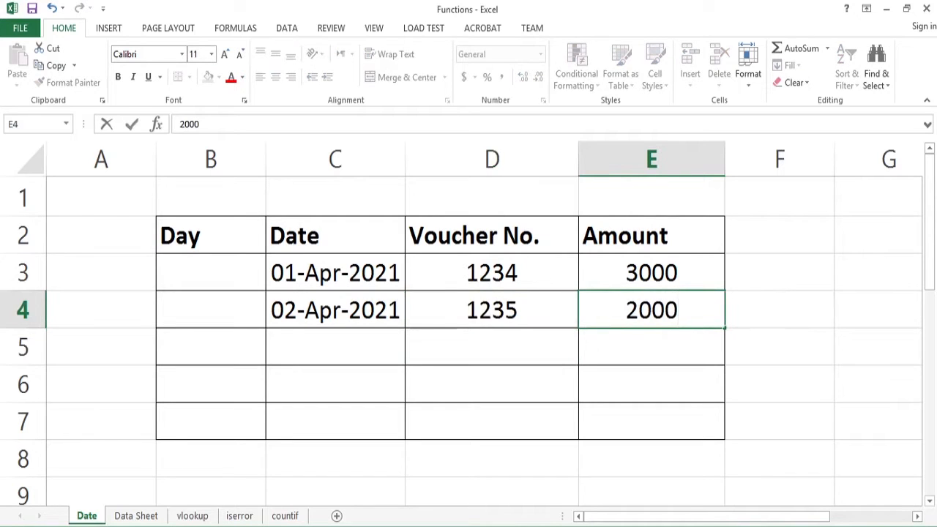
key("Return")
key("Up")
key("Left")
key("Left")
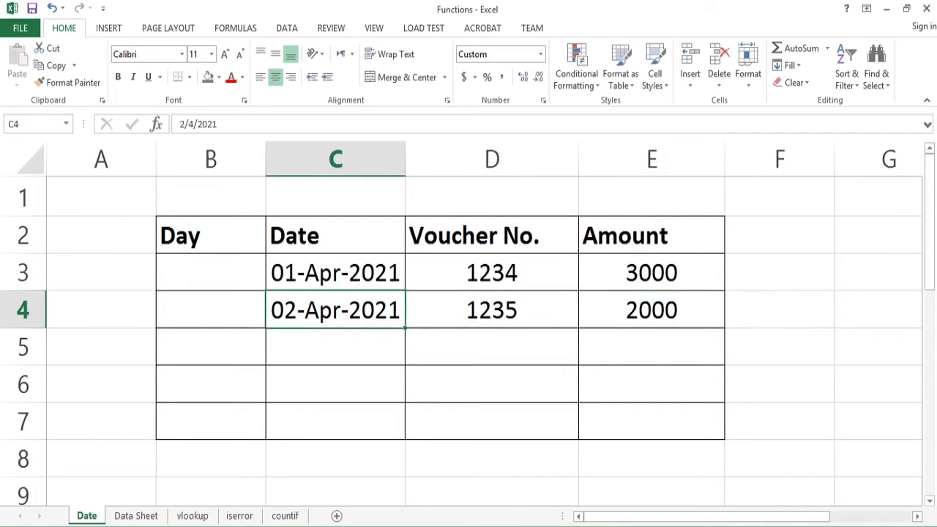
key("Up")
key("Down")
key("Down")
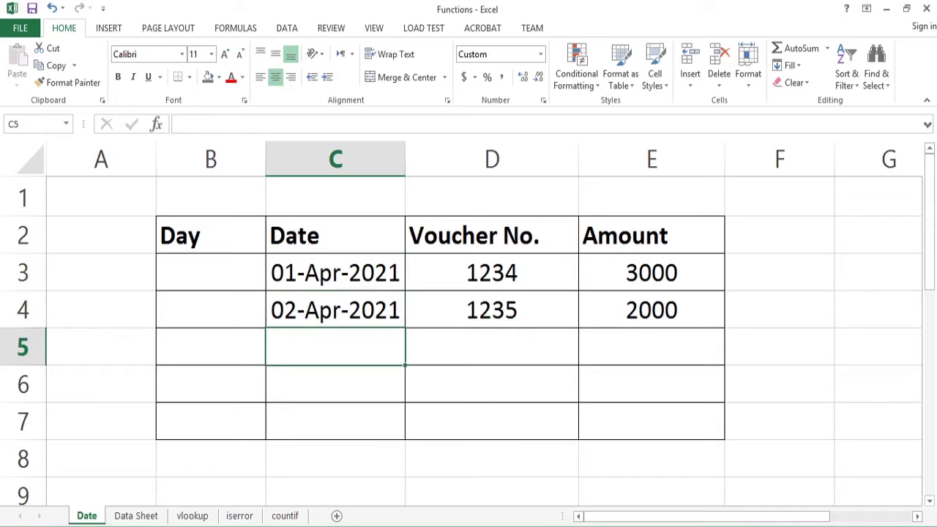
key("Up")
key("Up")
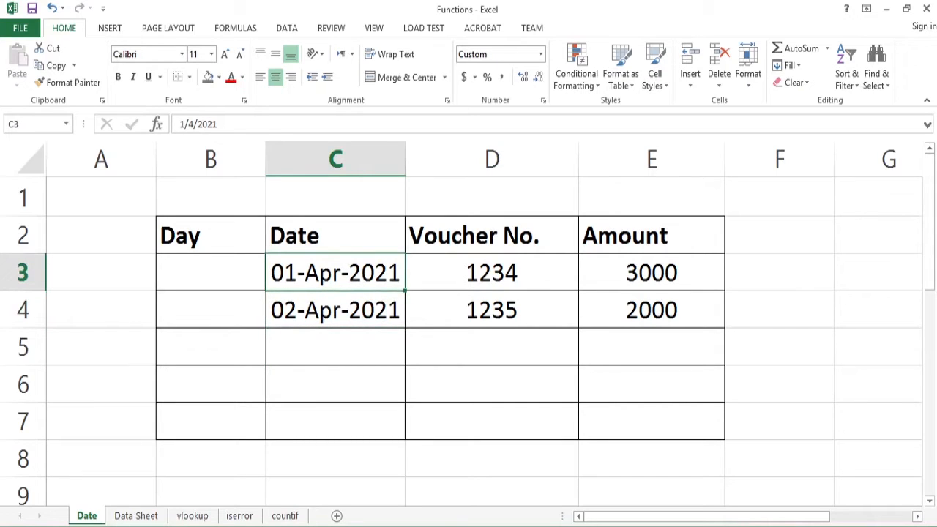
key("Left")
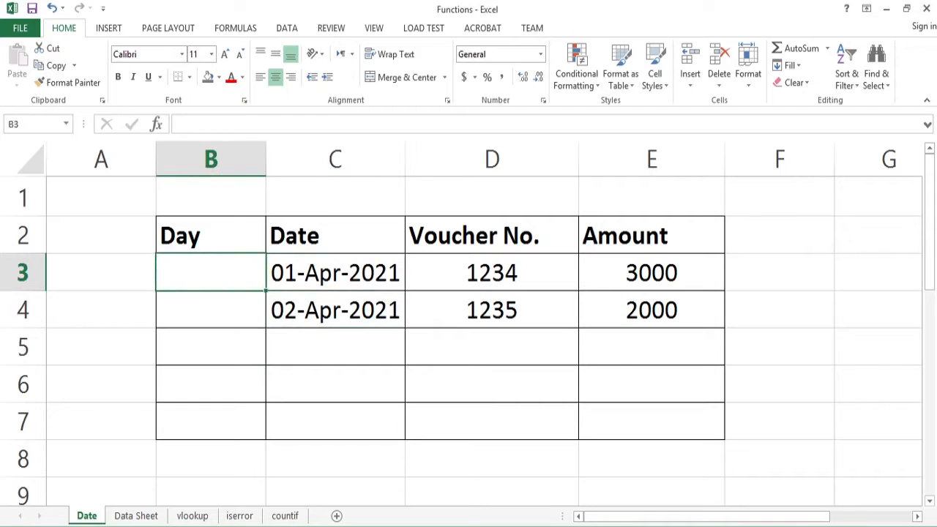
key("Up")
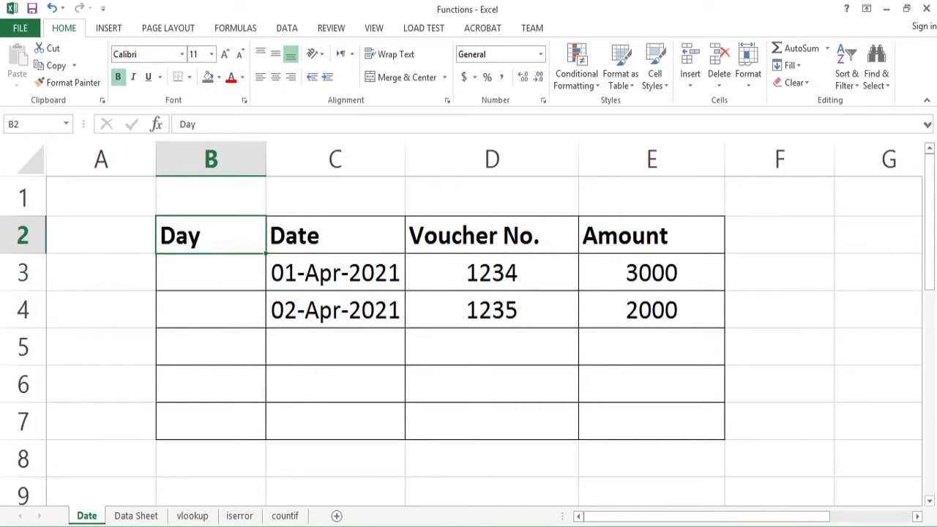
key("Down")
key("Down")
key("Up")
key("Up")
- Fill the Day column with the day numbers 1 to 5 in cells B3 to B7
key("Down")
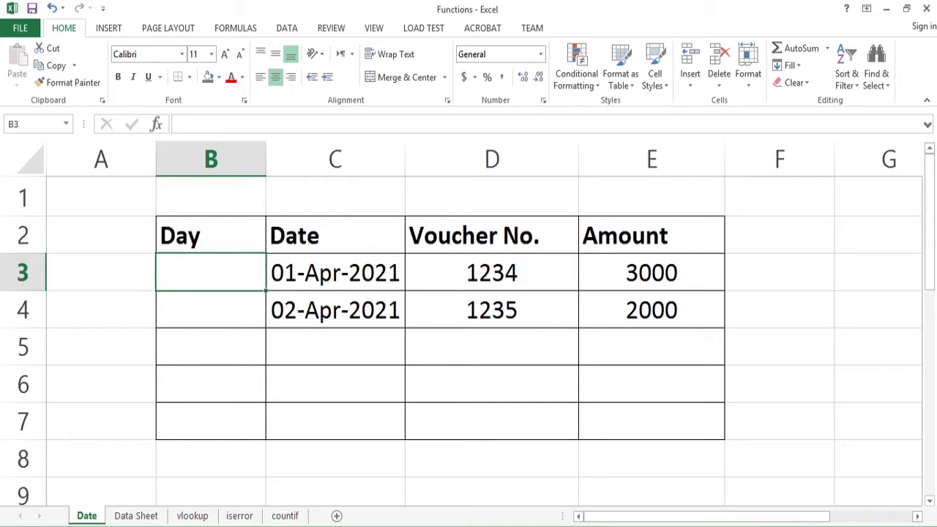
key("F2")
type("01")
key("Return")
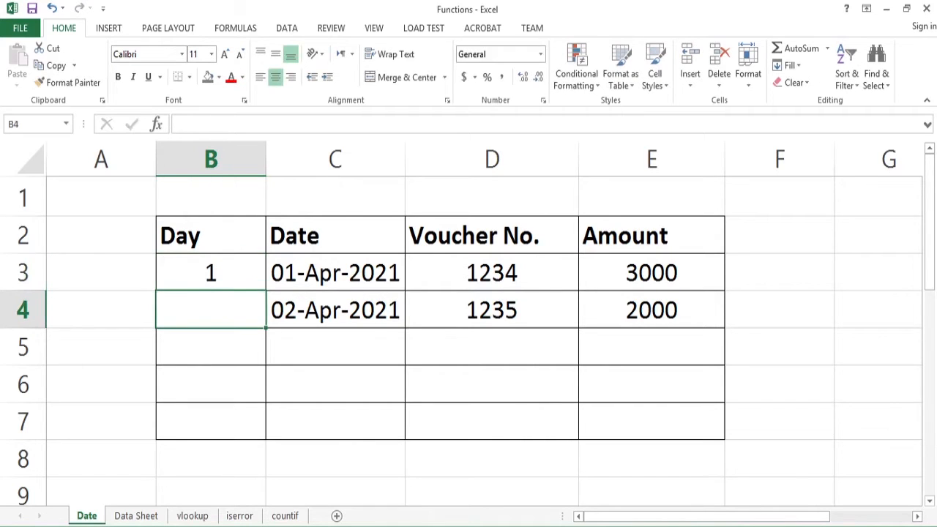
type("2")
key("Return")
type("3")
key("Return")
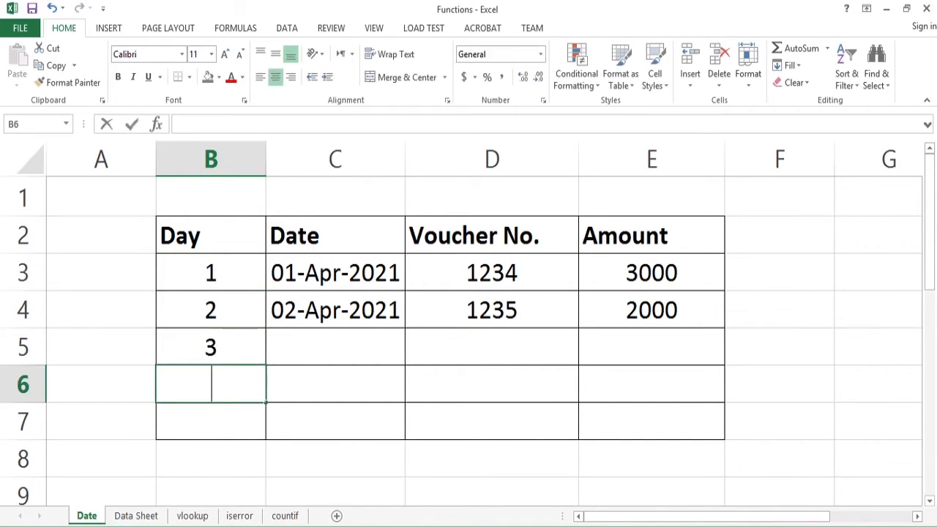
type("4")
key("Return")
type("5")
key("Return")
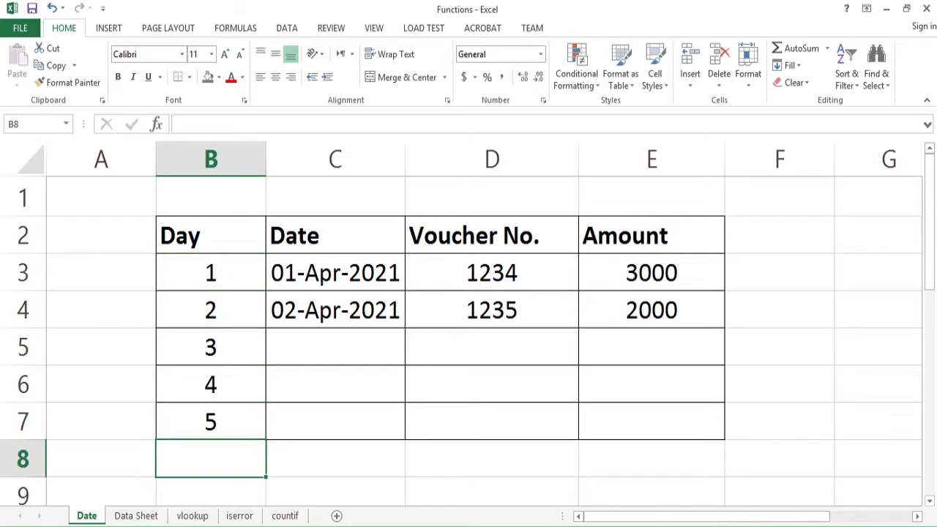
- Enter the formula =DATE(2021,4,B3) in cell C3, taking the day from the Day column
key("Up")
key("Up")
key("Up")
key("Up")
key("Up")
key("Right")
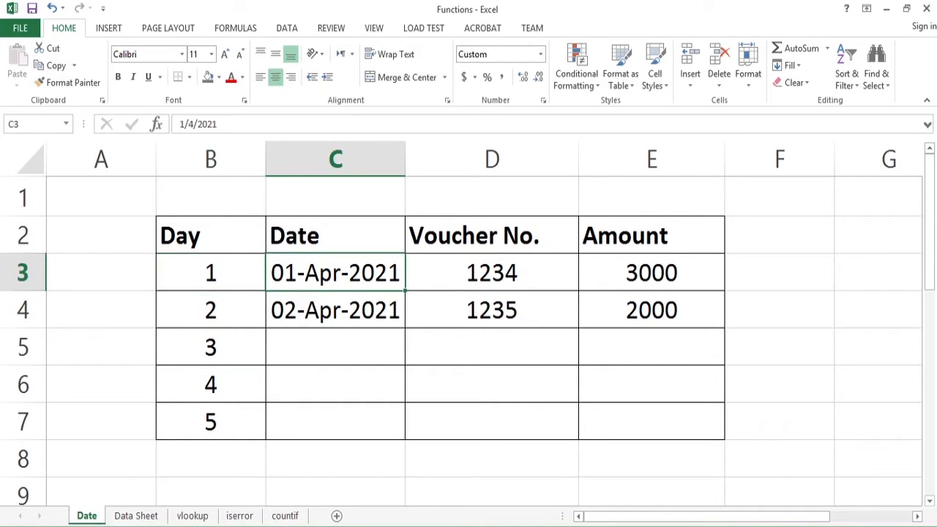
type("=")
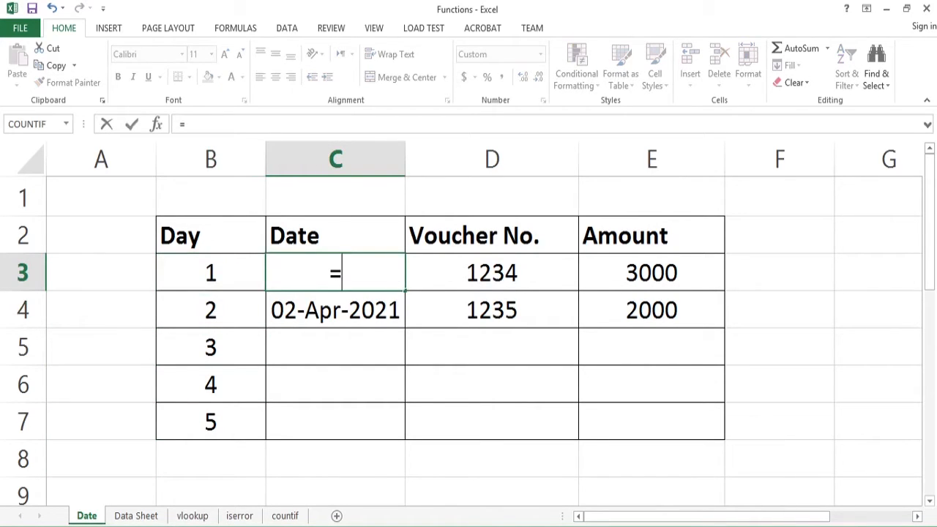
type("date")
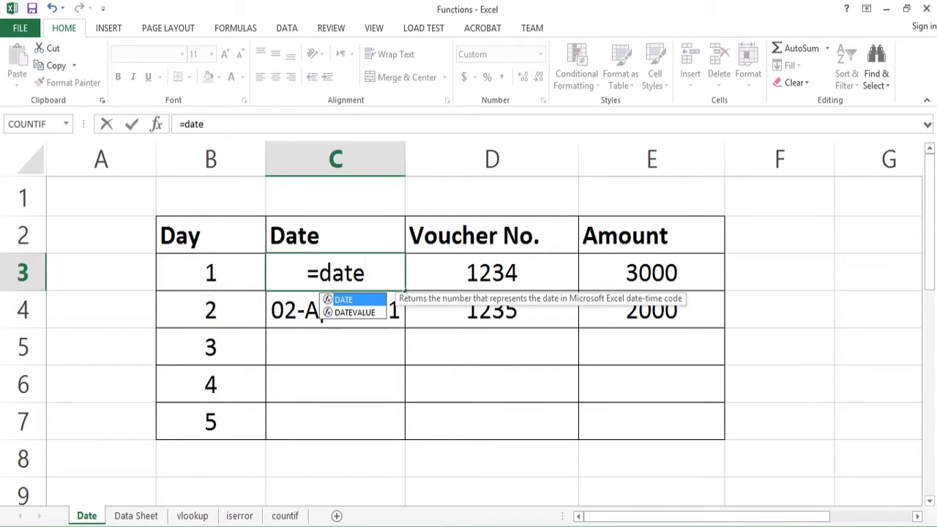
type("(")
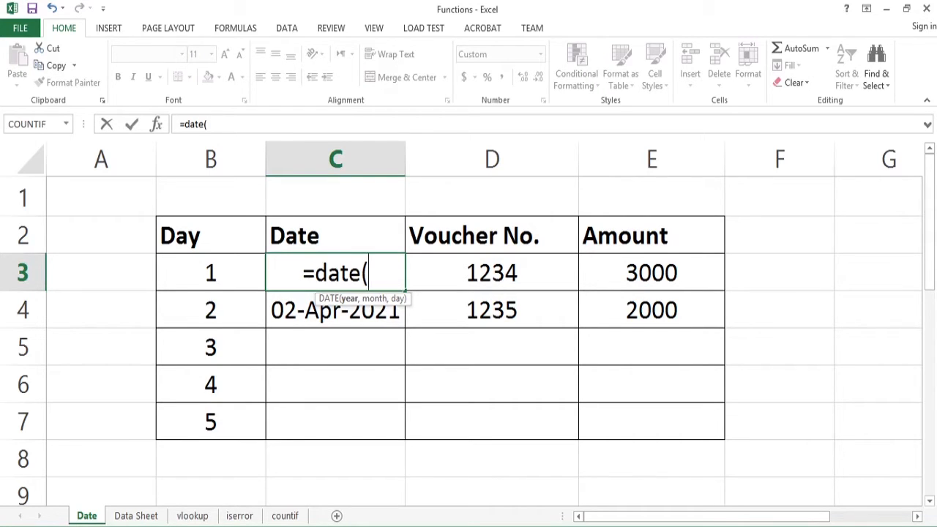
type("202")
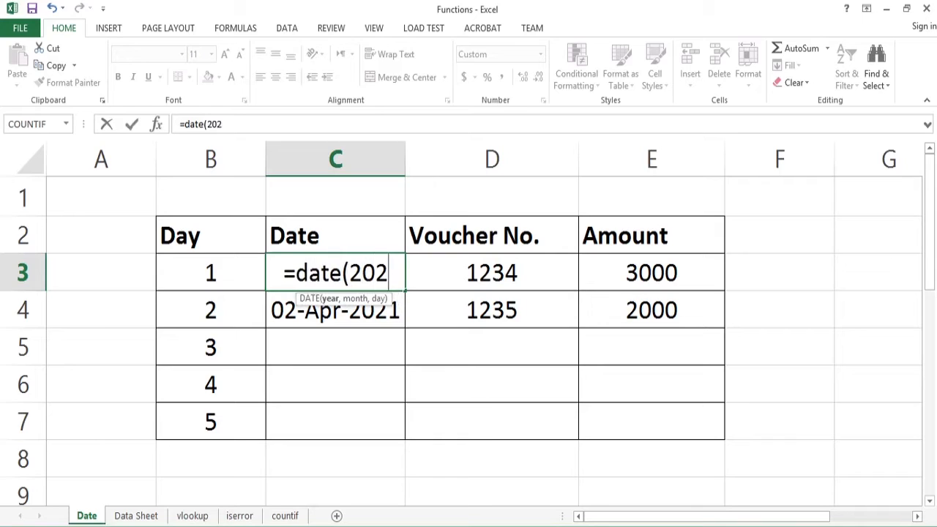
type("1")
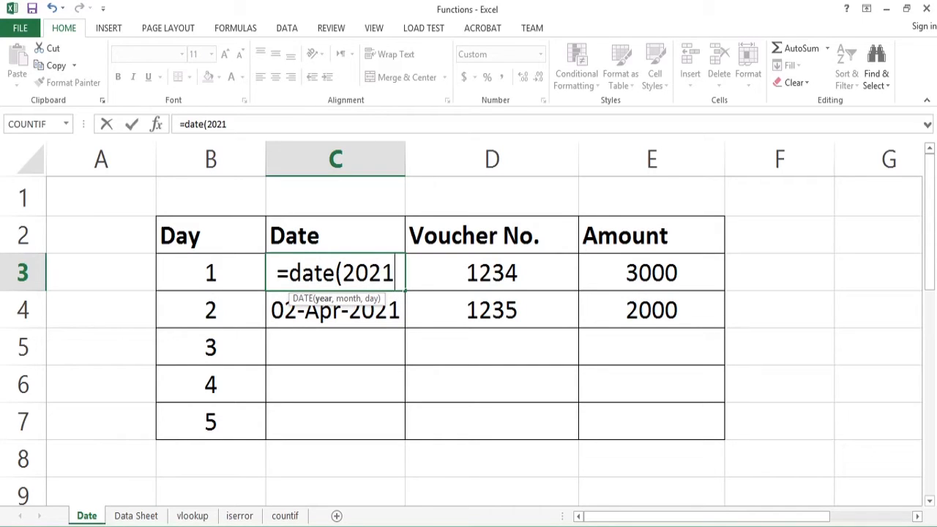
type(",")
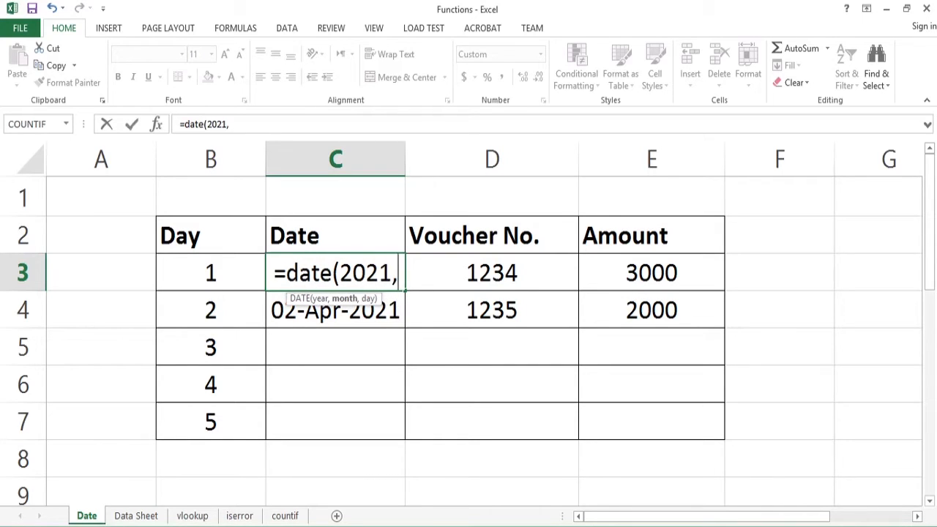
type("4,")
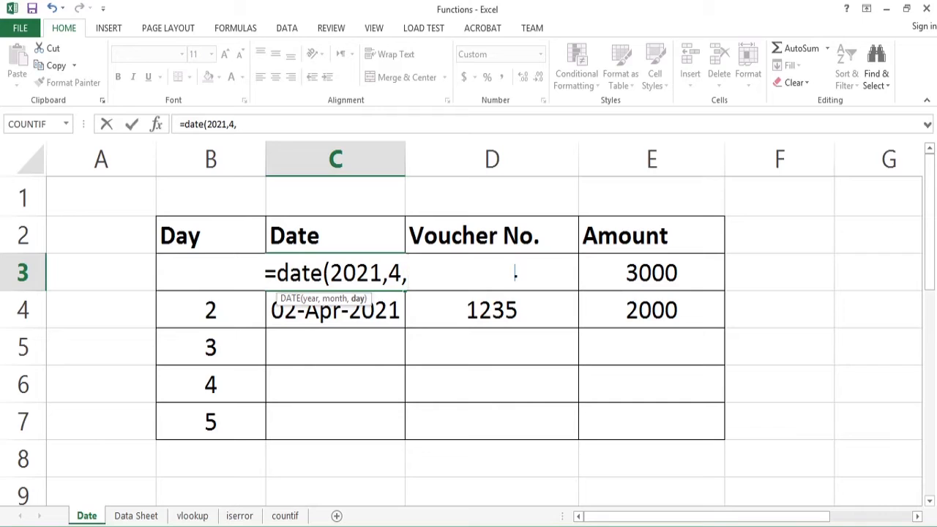
key("Left")
key("Left")
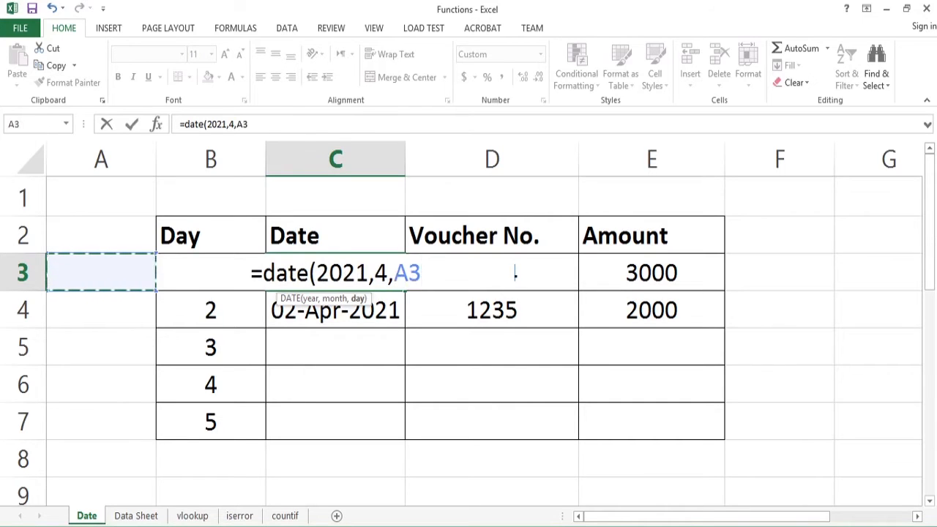
key("Right")
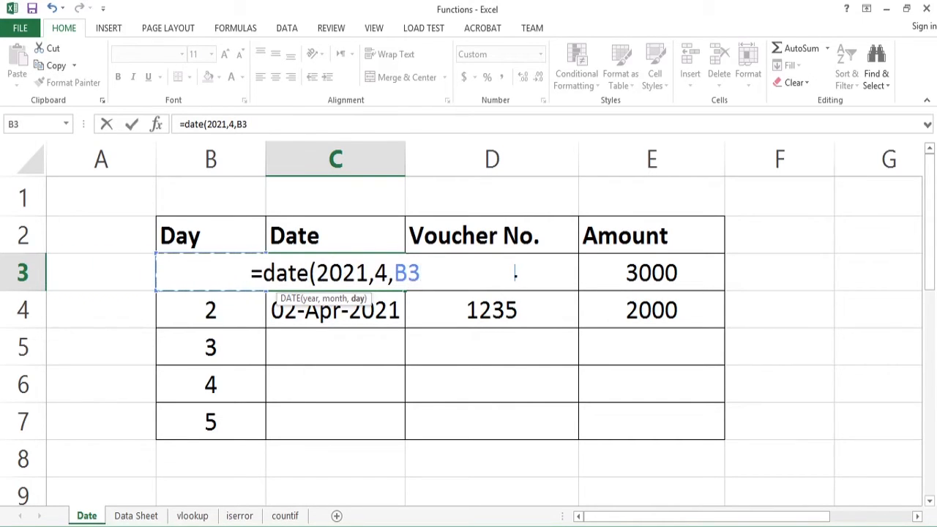
type(")")
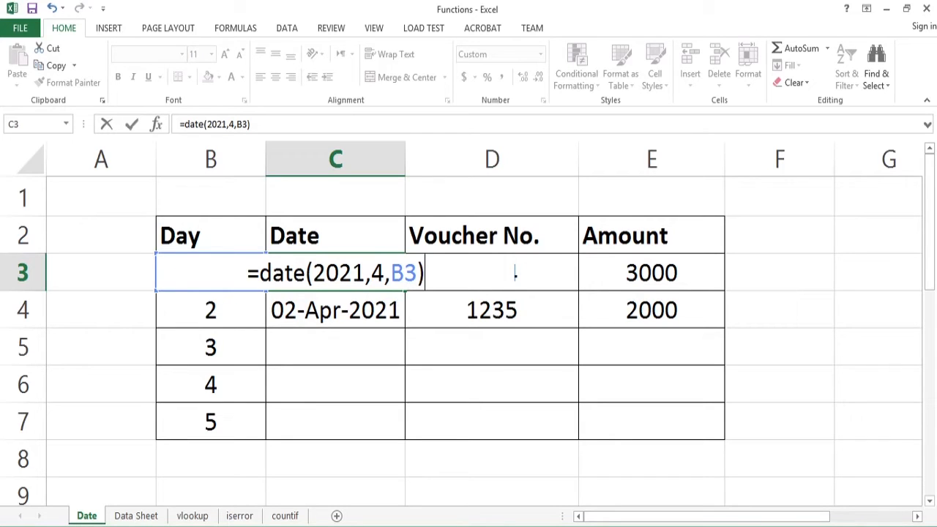
key("Return")
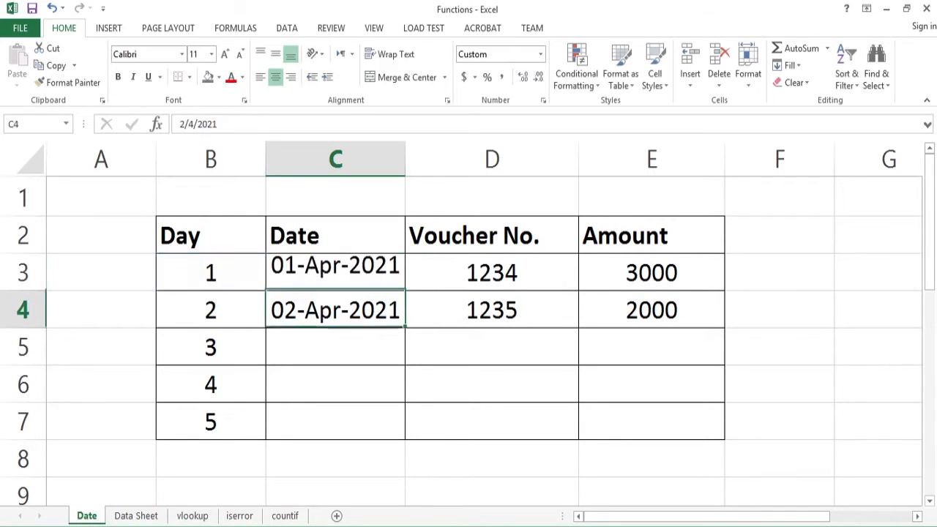
- Copy the DATE formula from cell C3 into cells C4 to C7
left_click(335, 273)
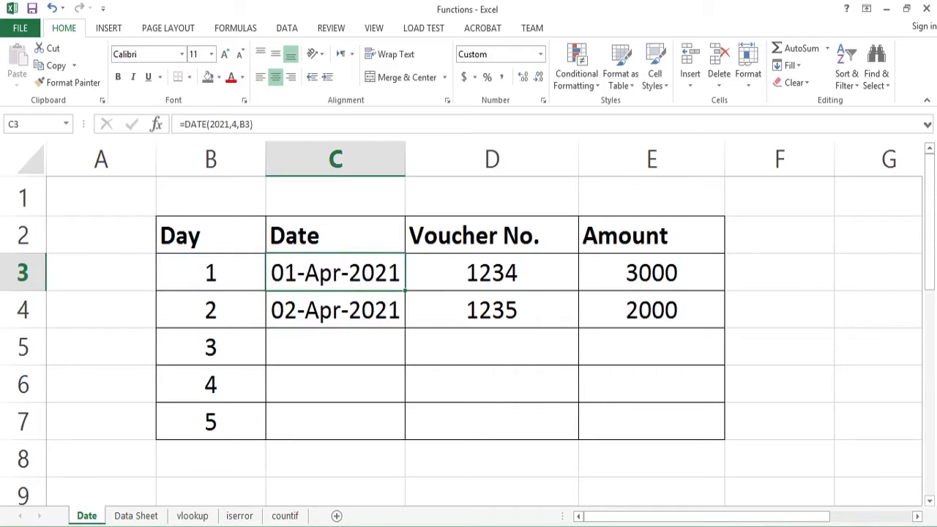
key("ctrl+c")
left_click_drag(336, 310, 335, 423)
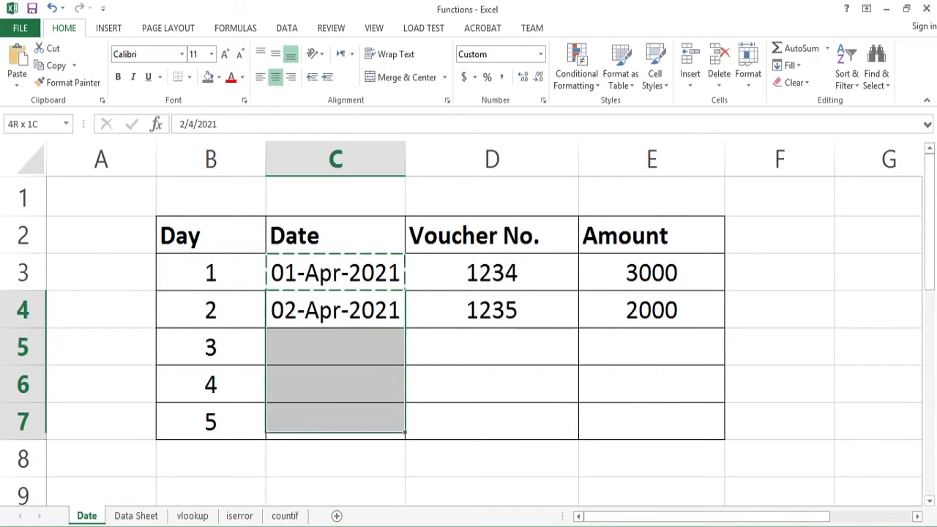
key("ctrl+v")
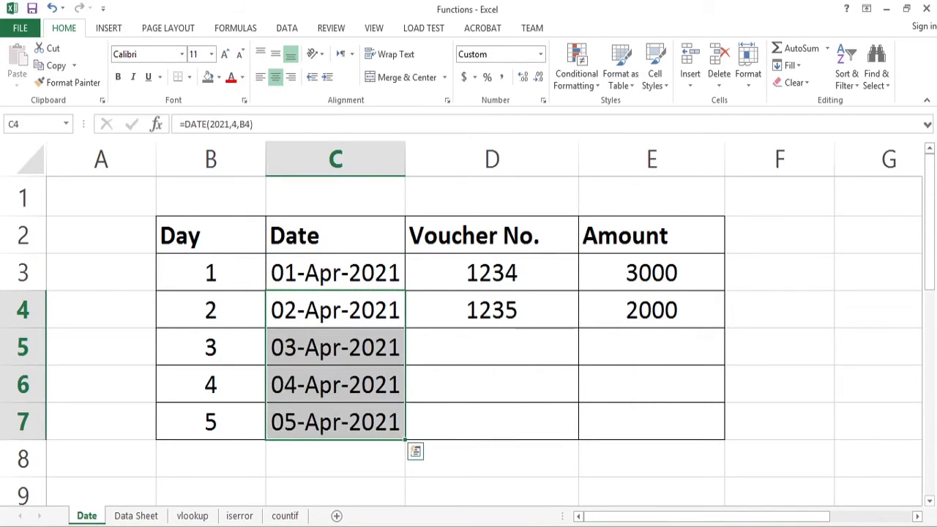
- Clear the day numbers in cells B3 to B7 and autofit the width of column C
left_click(335, 272)
left_click(335, 309)
left_click(211, 310)
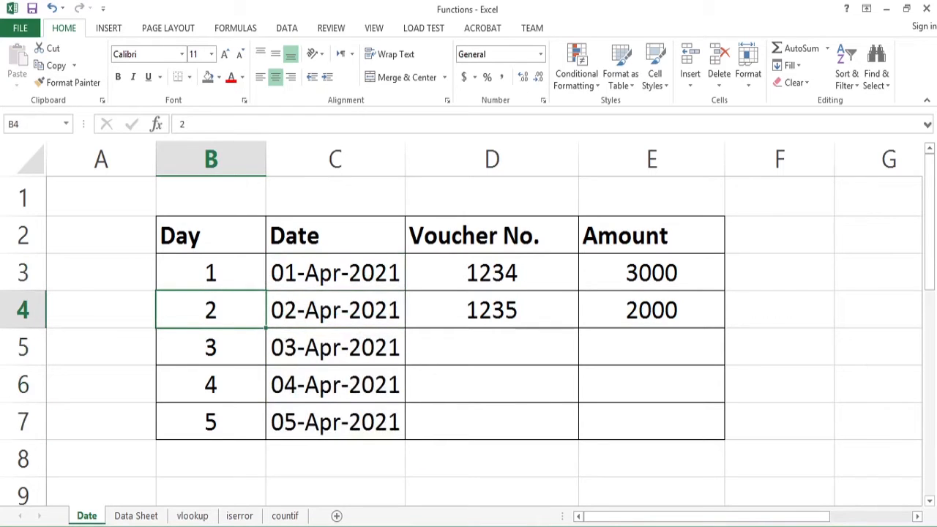
key("shift+Down")
key("shift+Down")
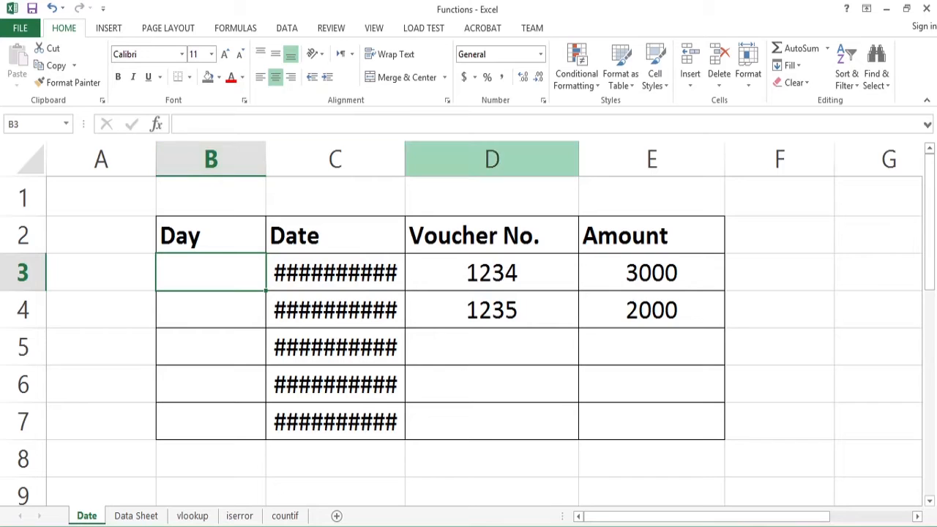
double_click(405, 159)
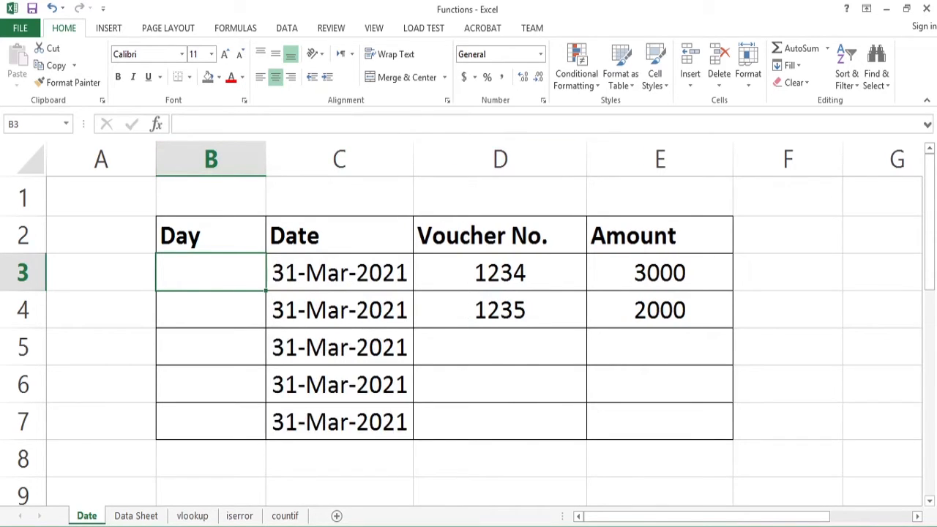
- Enter the day numbers 1, 4, 5 and 6 in cells B3 to B6
type("1")
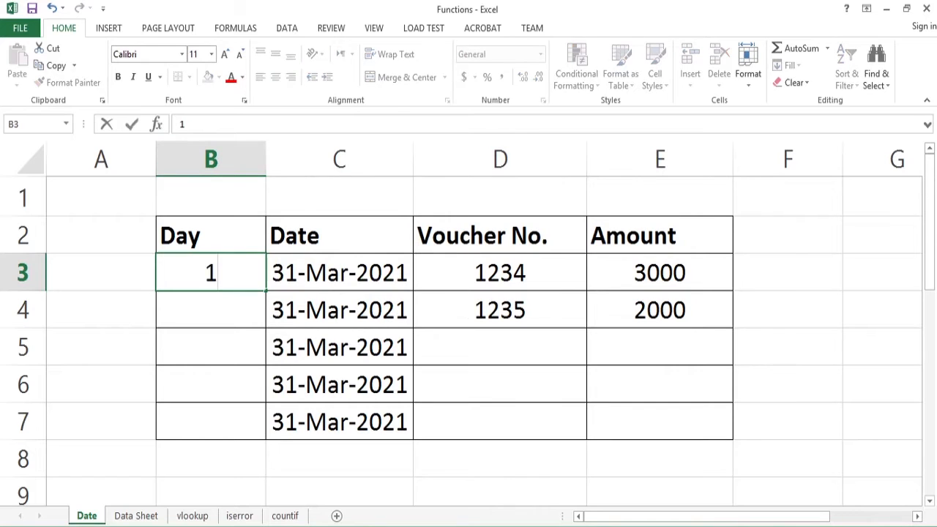
key("Return")
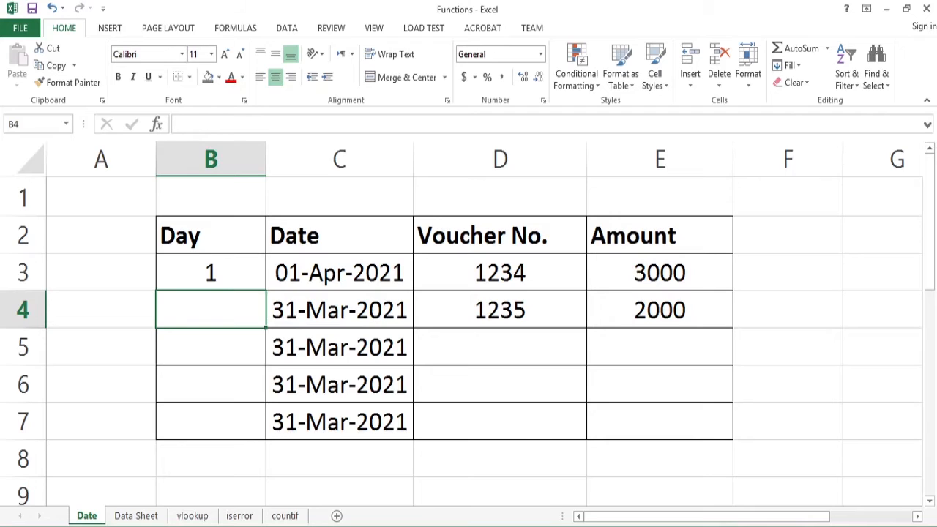
key("Down")
key("Up")
key("Right")
key("Left")
key("Down")
key("BackSpace")
key("Up")
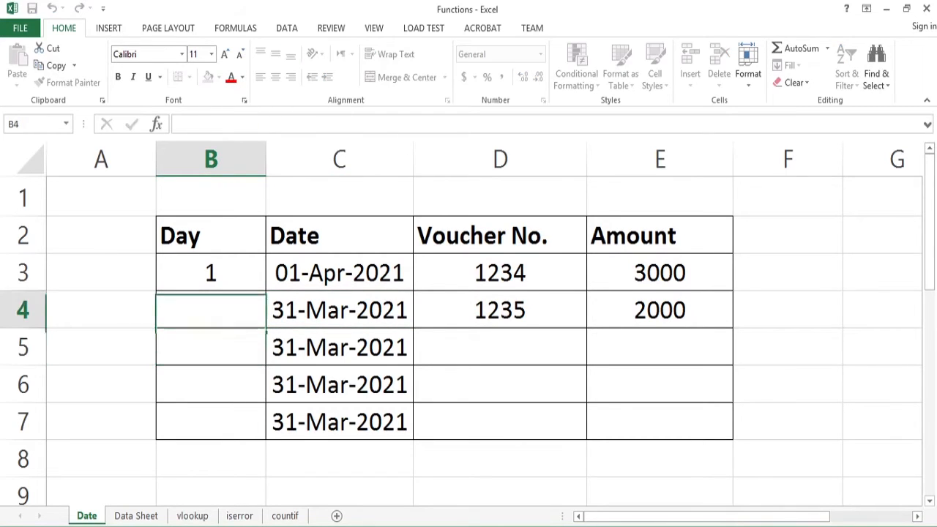
key("BackSpace")
type("4")
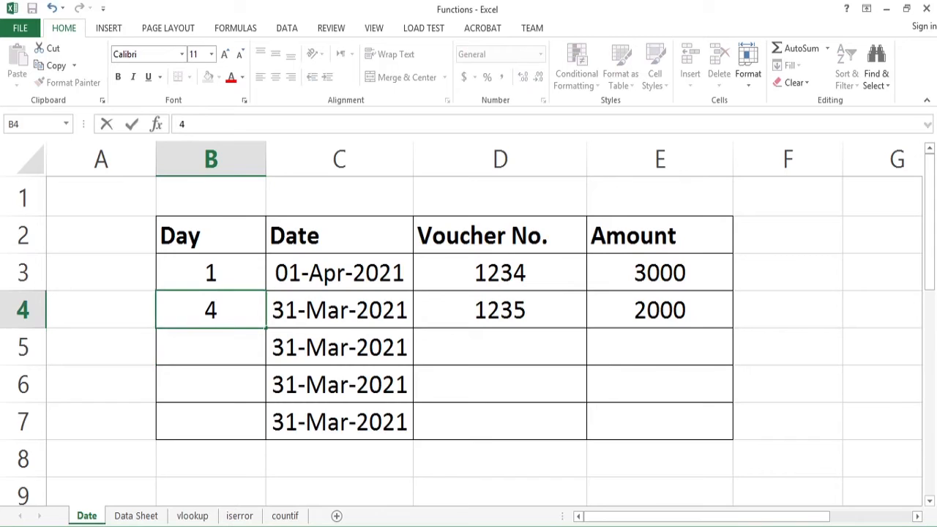
key("Return")
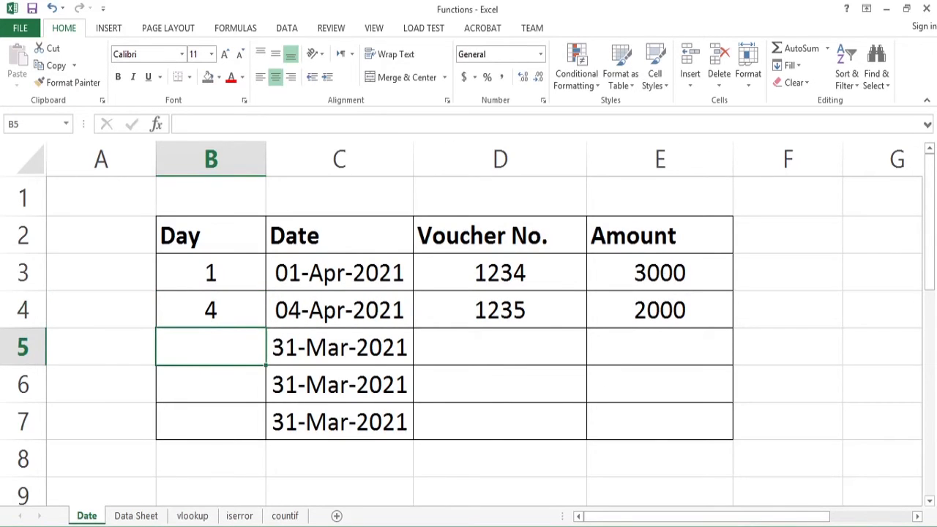
type("5")
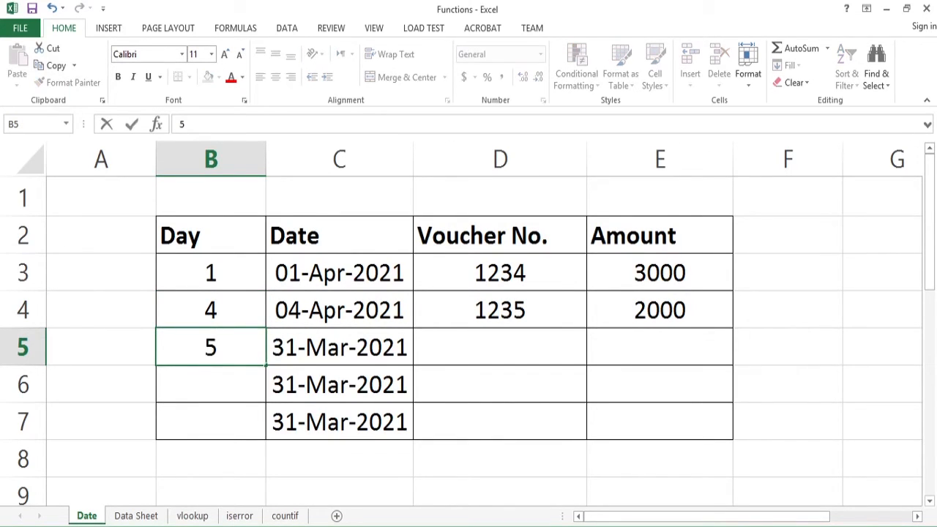
key("Return")
type("6")
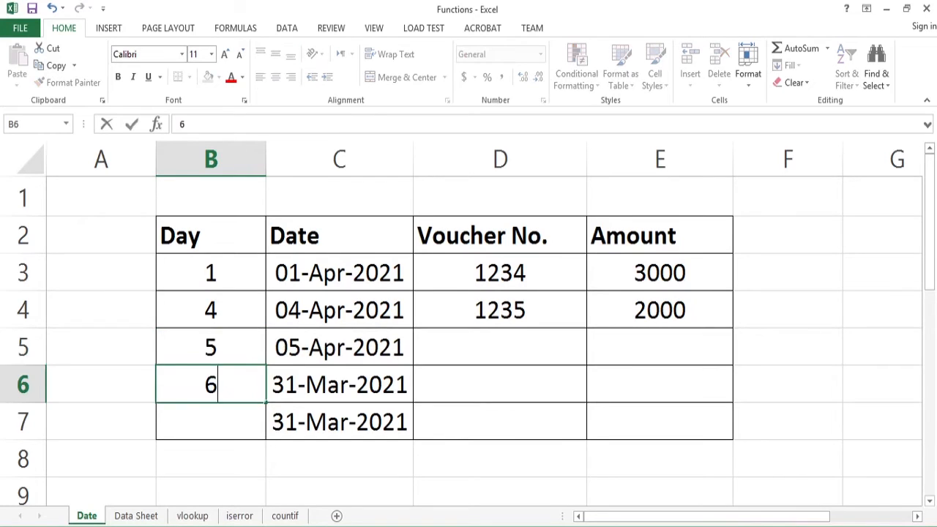
key("Return")
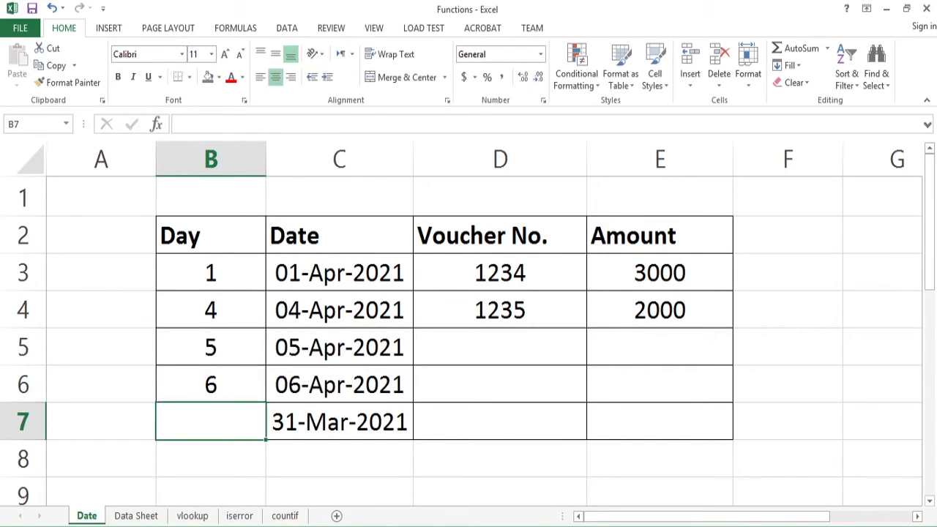
- Change the year argument of the DATE formula in cell C3 to 1800
key("Up")
key("Up")
key("Up")
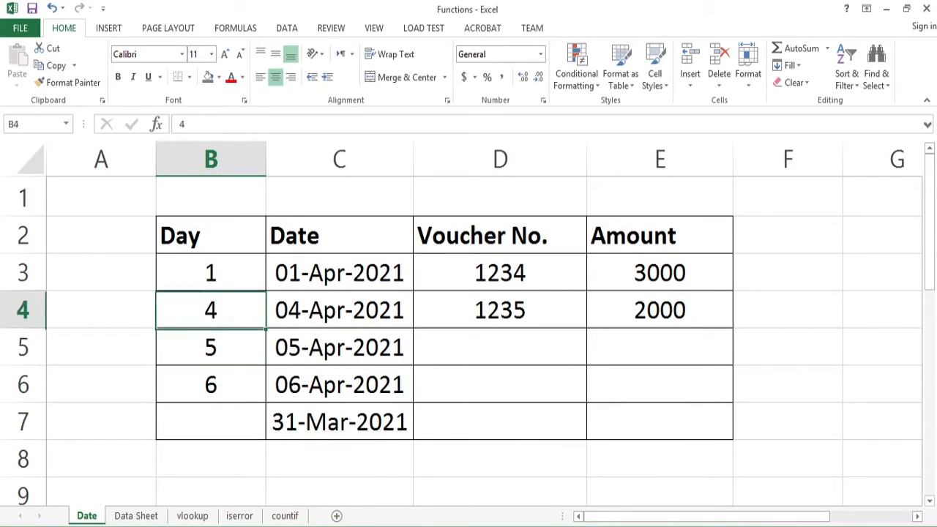
key("Right")
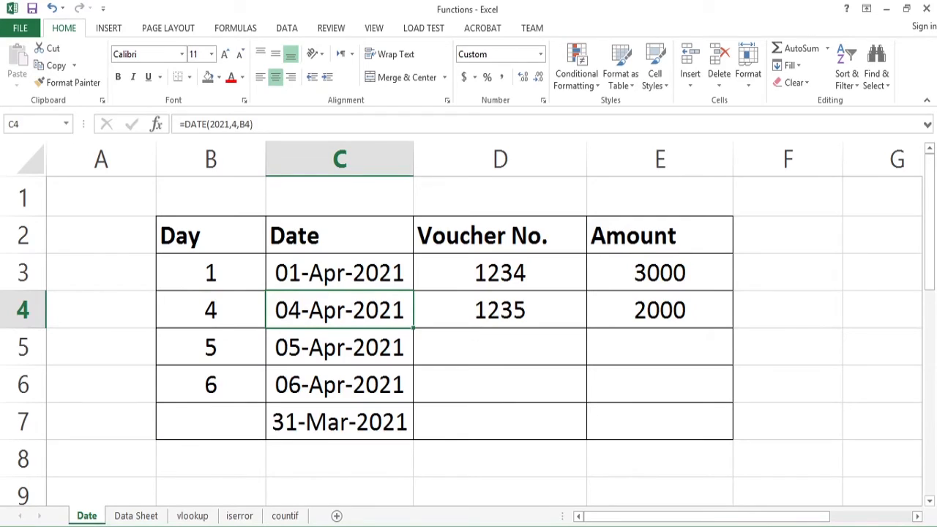
key("Up")
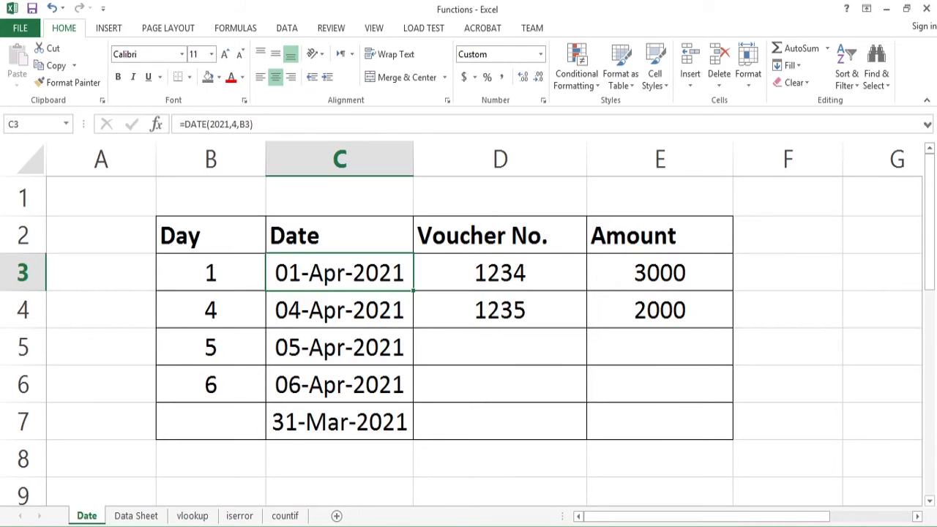
key("F2")
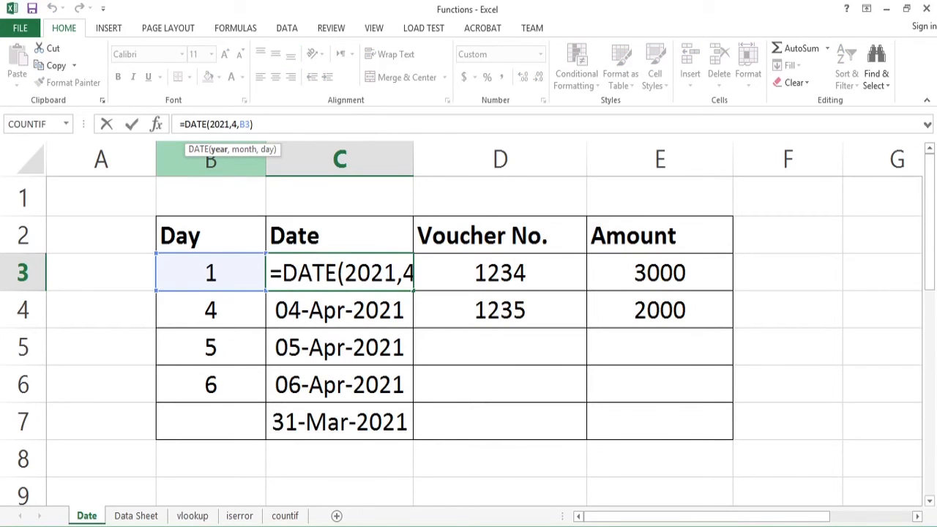
left_click(335, 273)
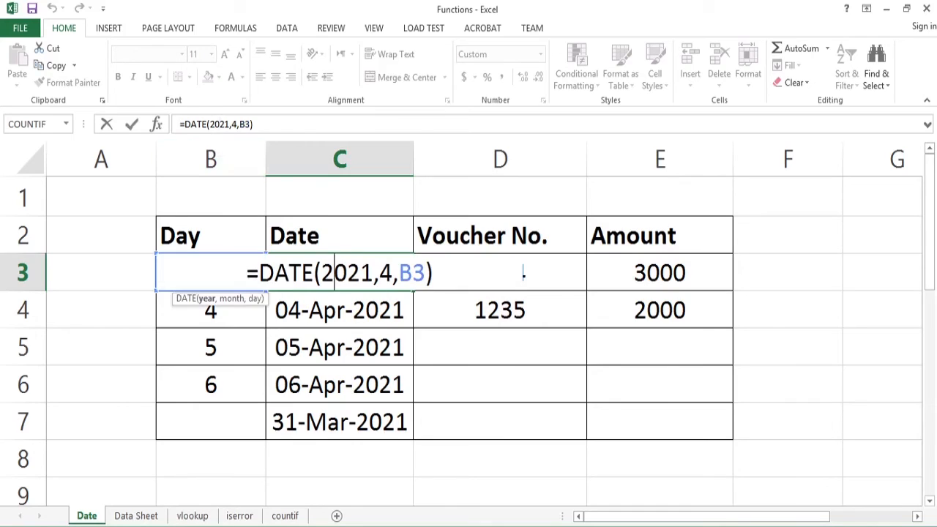
key("Right")
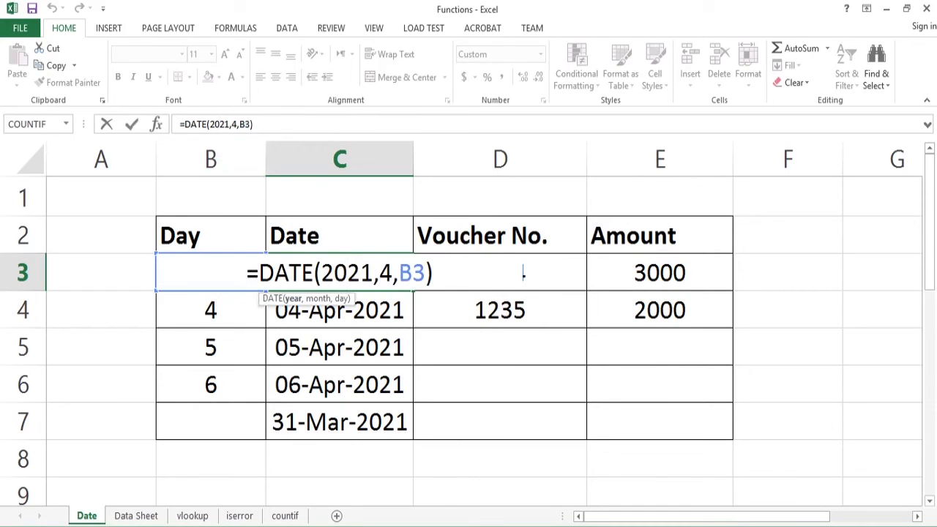
key("Delete")
key("Delete")
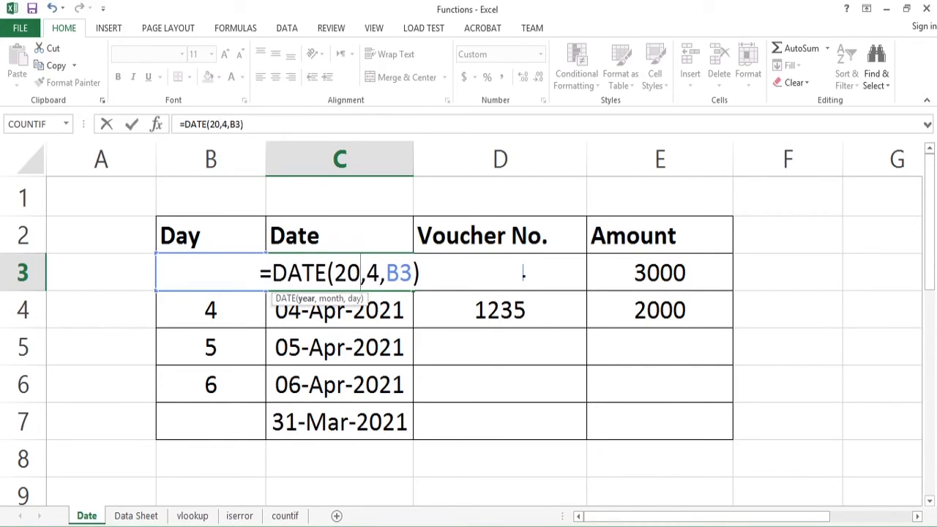
key("BackSpace")
key("BackSpace")
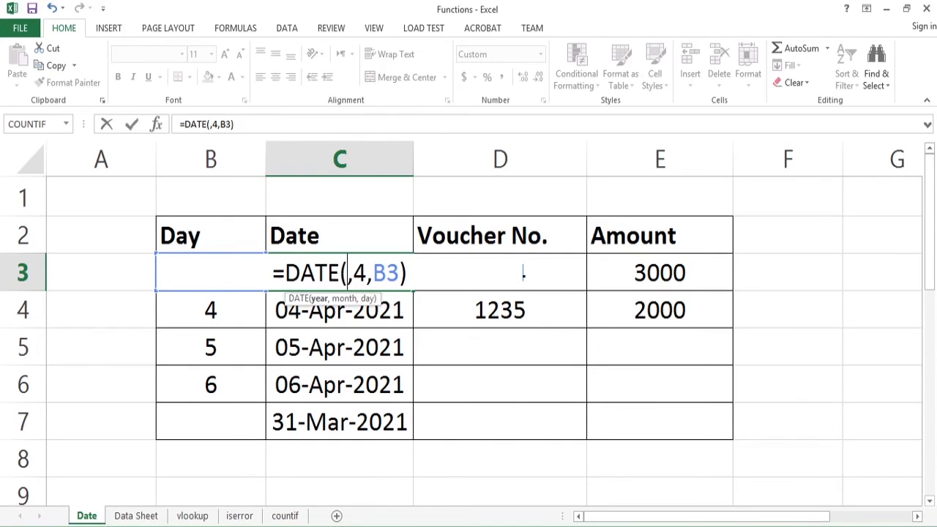
type("18")
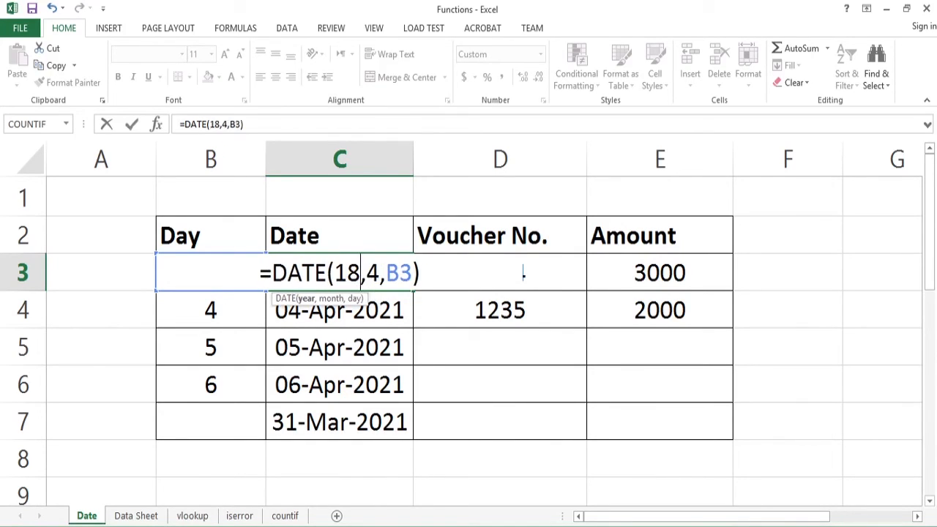
type("00")
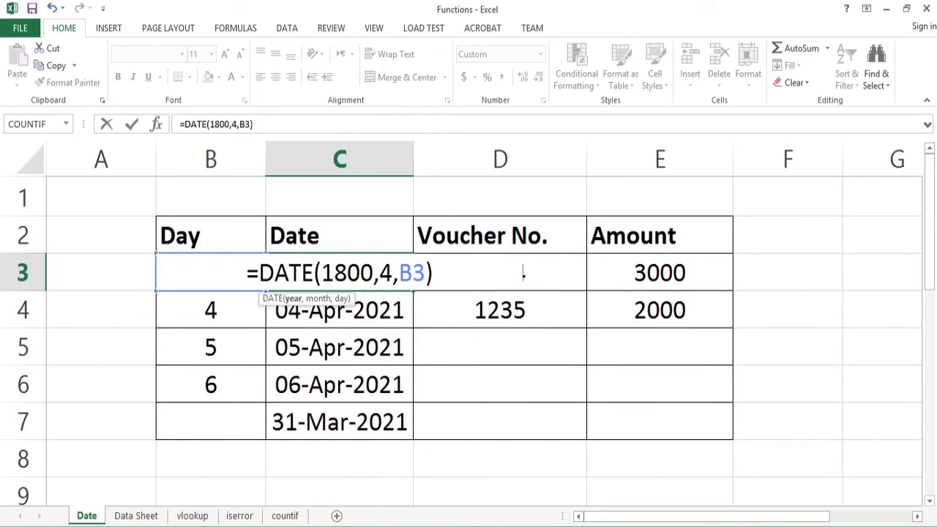
key("Return")
key("Up")
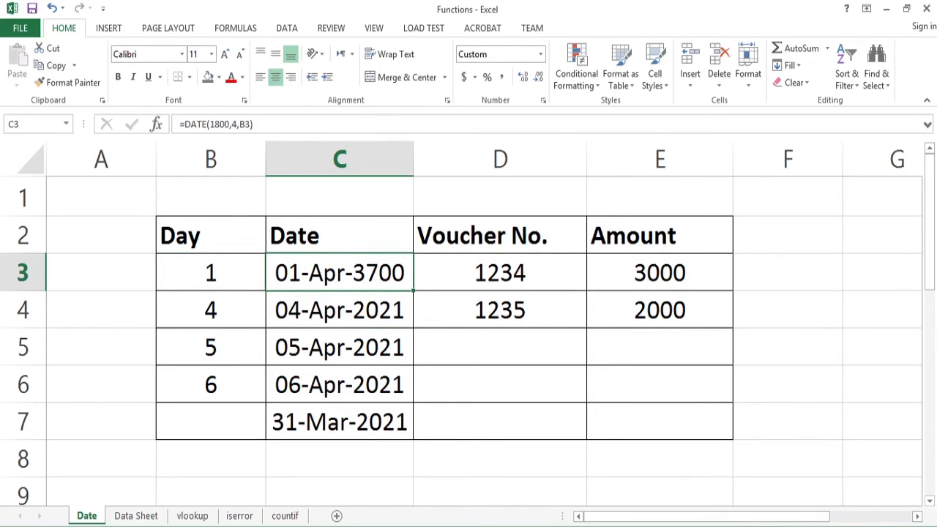
- Clear the DATE formulas from cells C4 to C7
key("Down")
key("shift+Down")
key("shift+Down")
key("shift+Down")
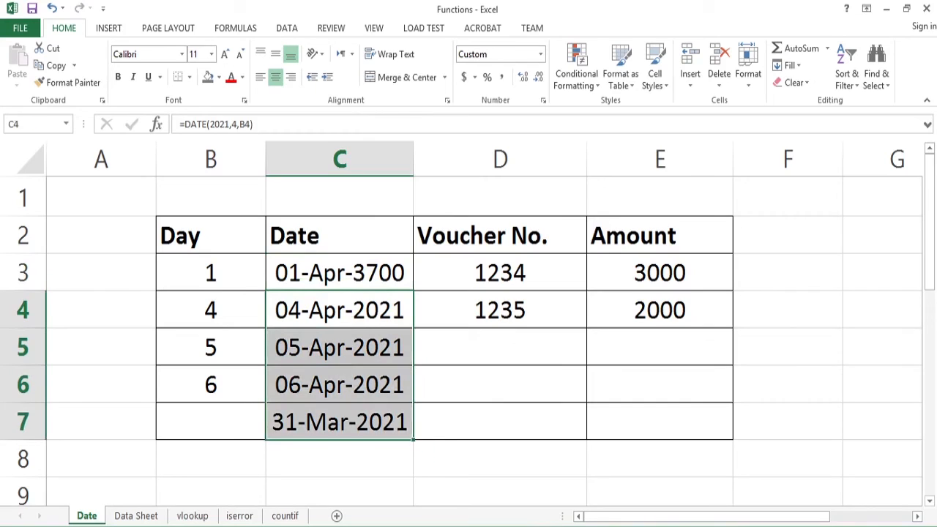
key("Delete")
key("Up")
key("Up")
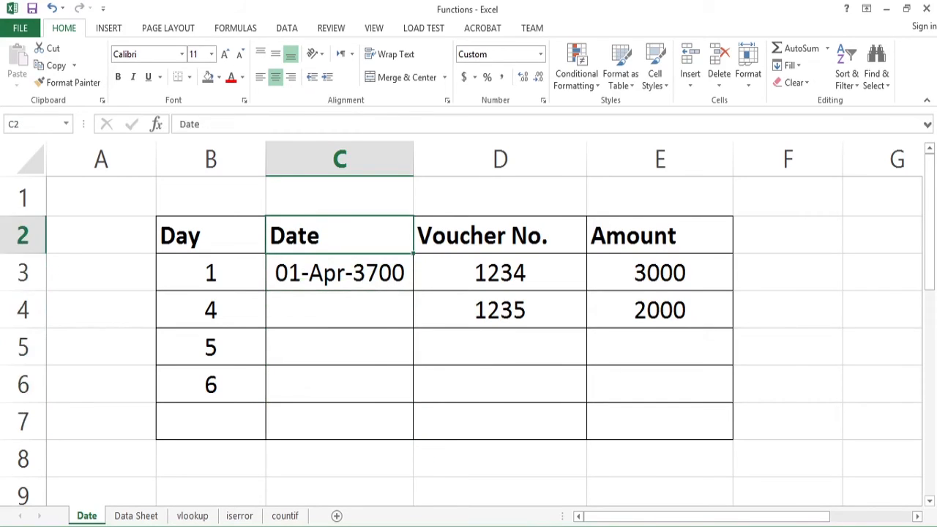
- Set the year argument of the DATE formula in cell C3 to 1900
key("Down")
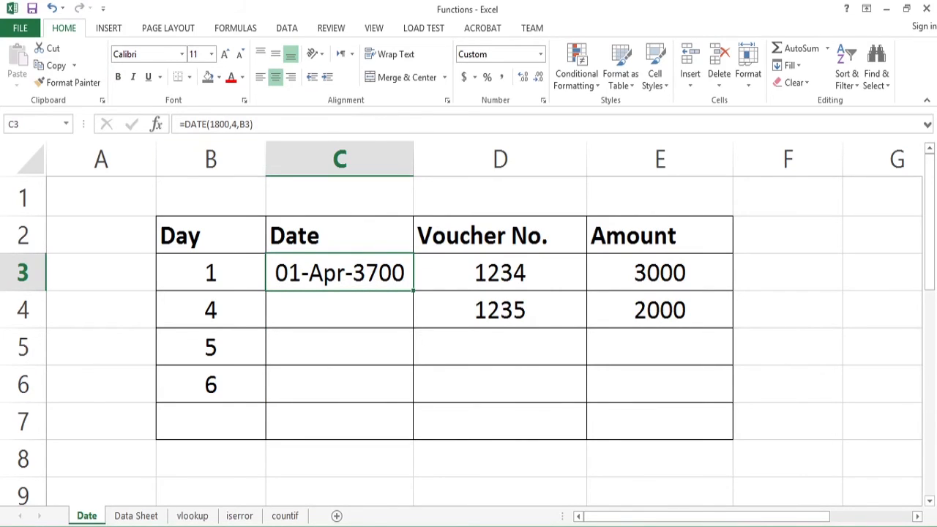
double_click(373, 273)
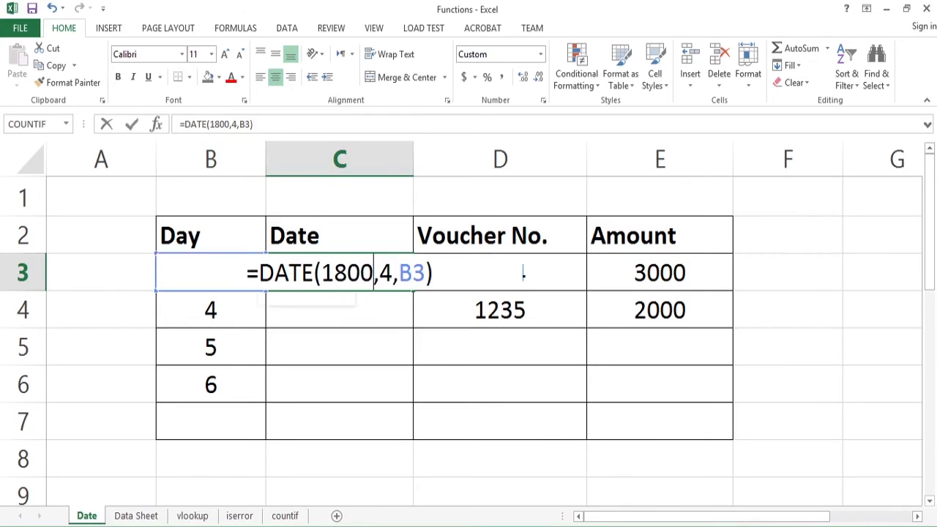
key("BackSpace")
key("BackSpace")
key("BackSpace")
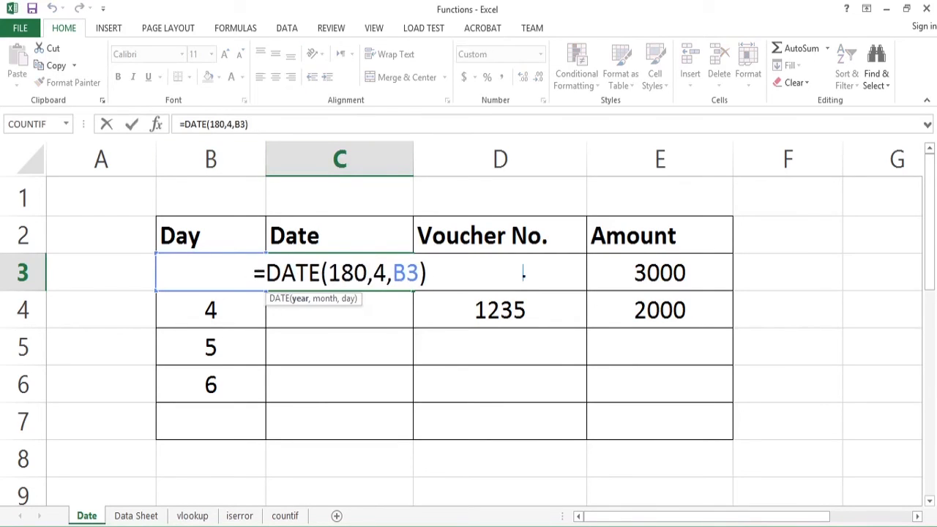
type("900")
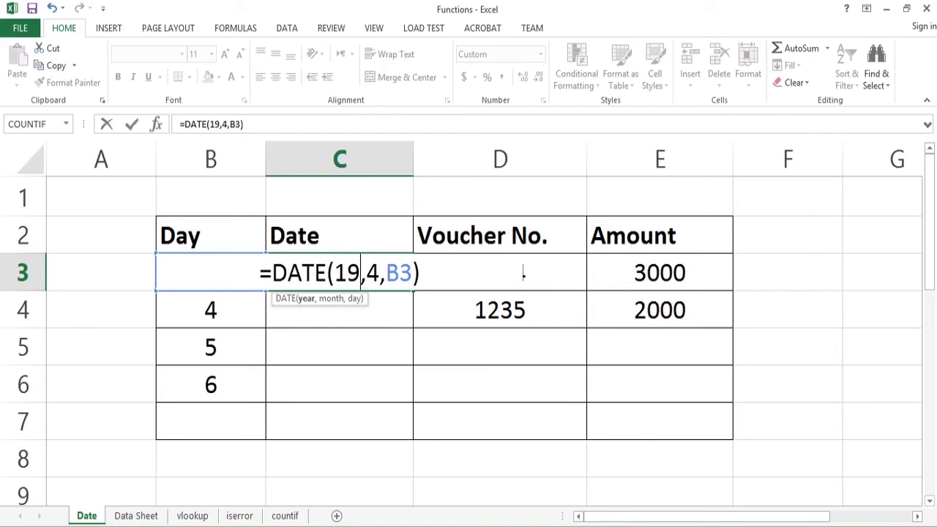
key("Return")
key("Up")
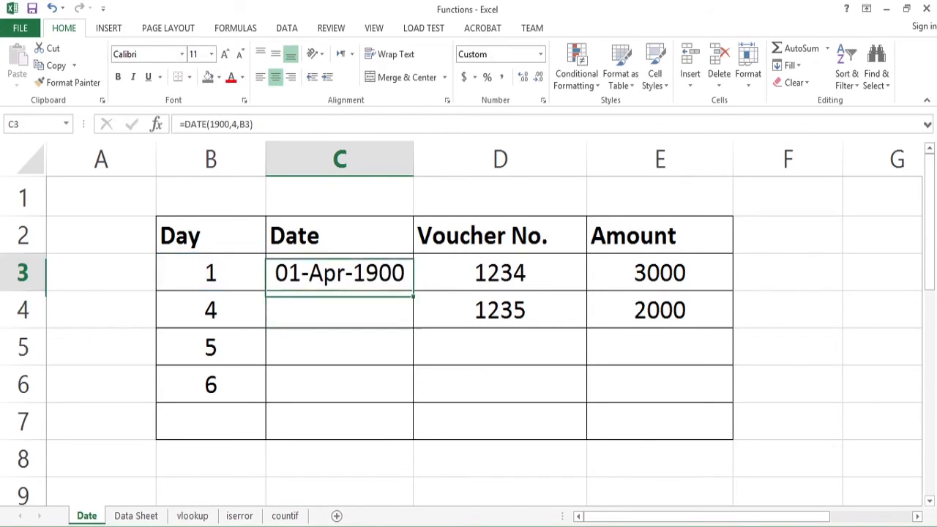
key("Left")
key("Right")
key("Right")
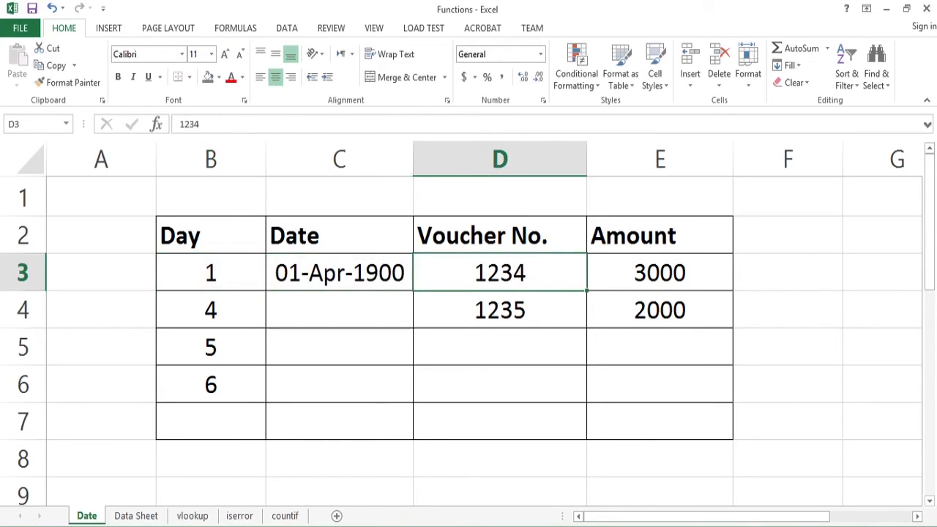
key("Left")
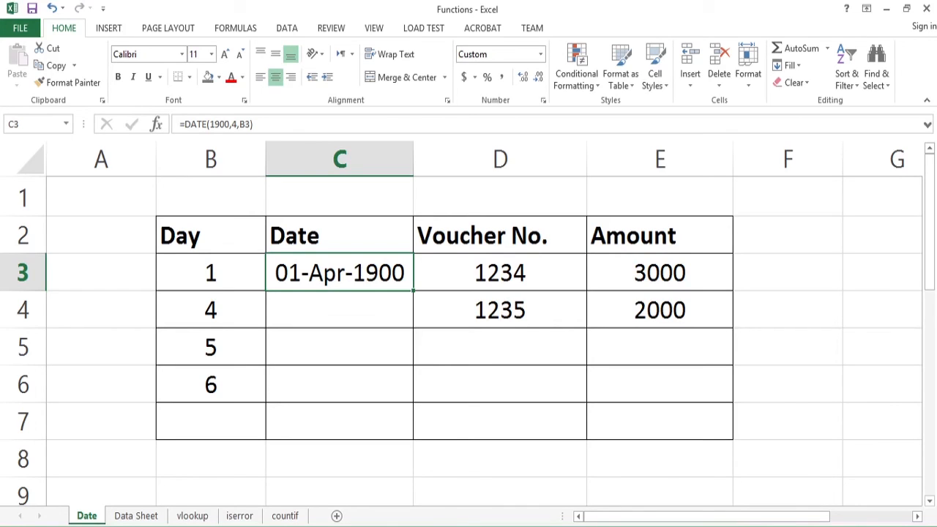
- Enter the date 01/01/1900 in cell C4, below the first date
key("Down")
type("01/")
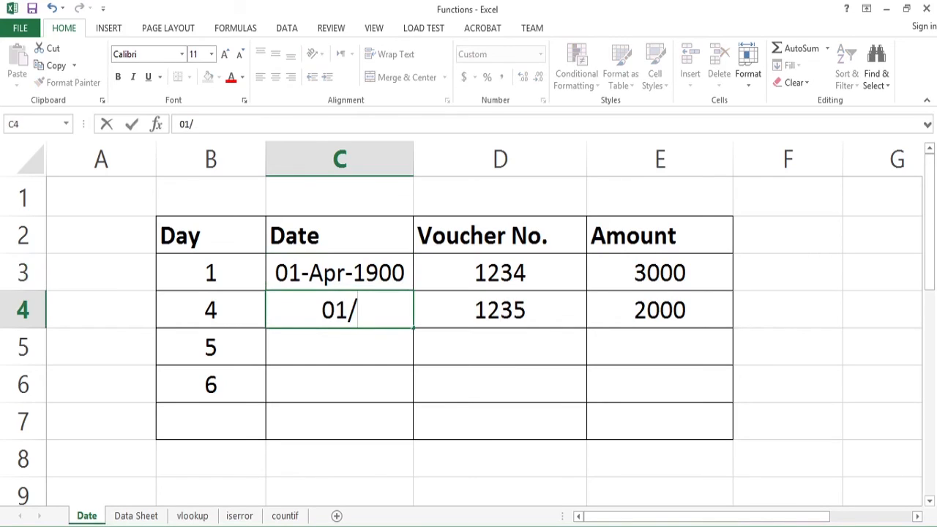
type("01/")
type("1900")
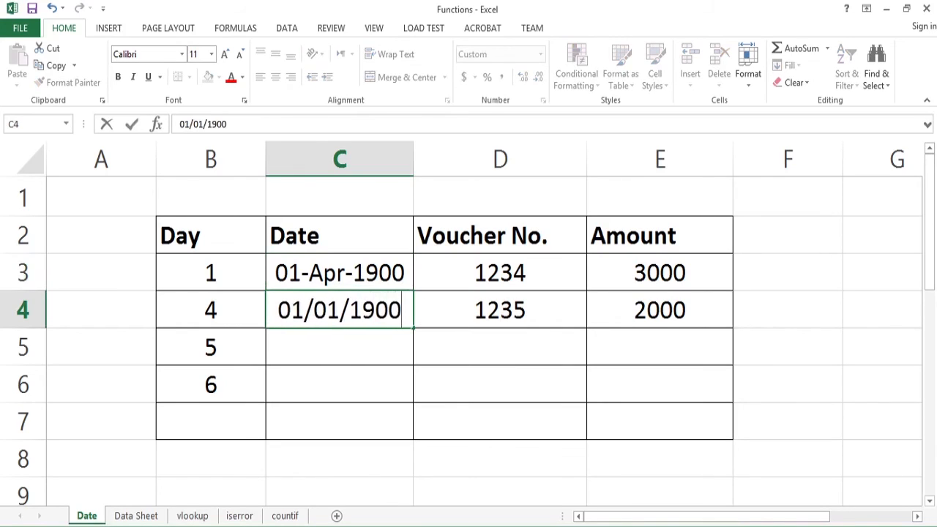
key("Return")
key("Up")
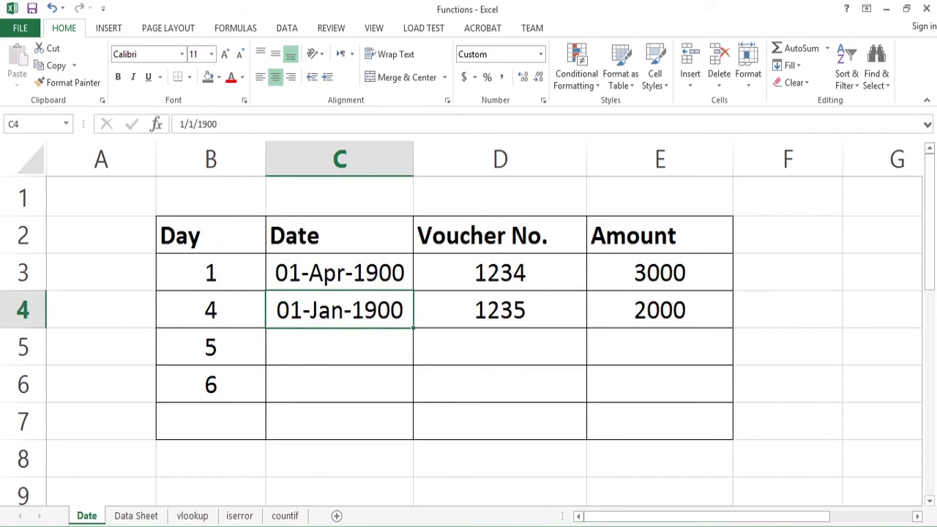
- Apply the General number format to cell C4 to display the date's serial number
key("ctrl+1")
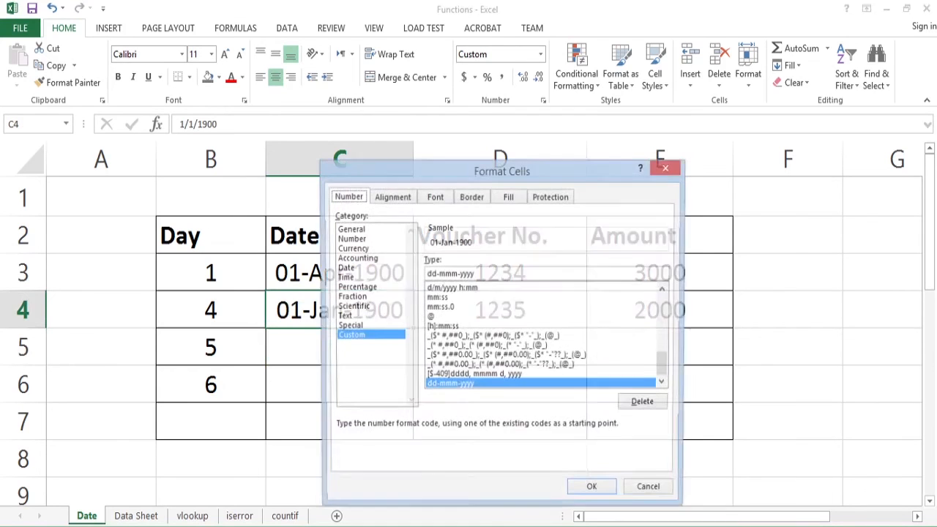
left_click(350, 229)
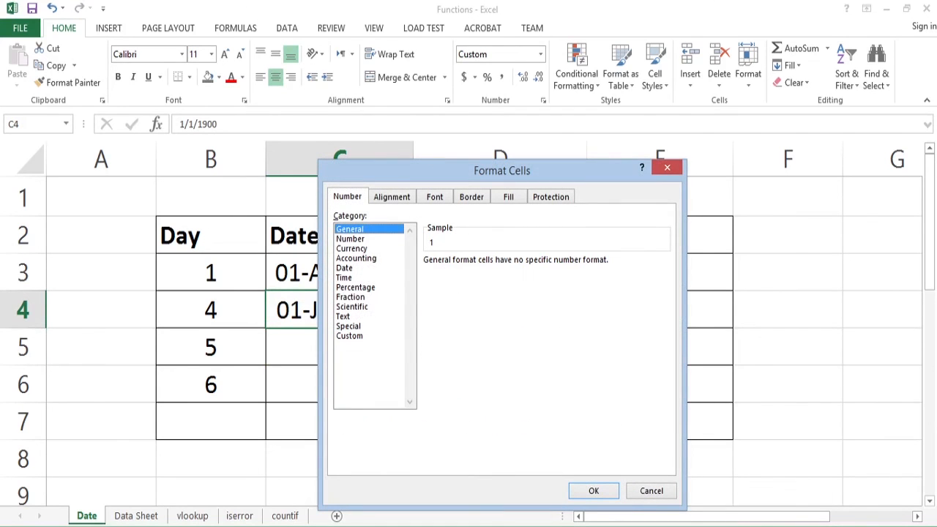
left_click(593, 492)
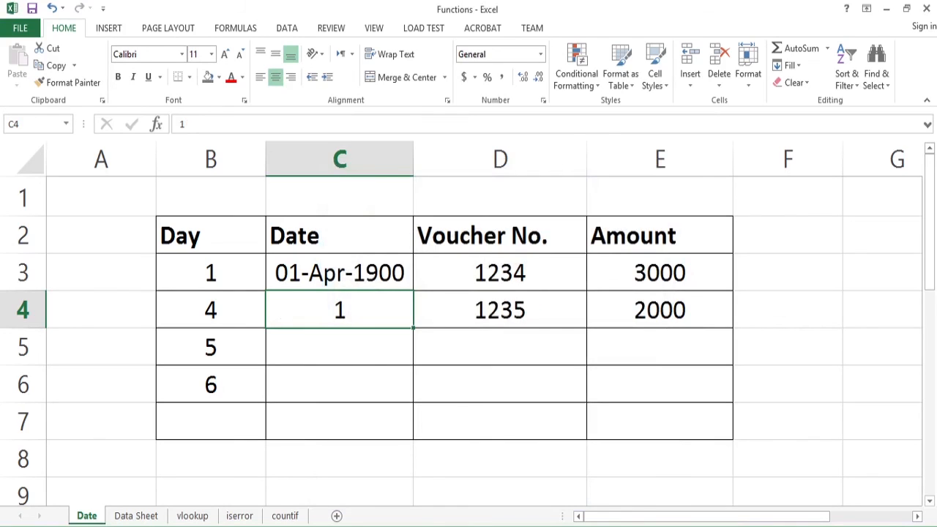
- Enter 2 in cell C4 and apply the Date number format with type *14/3/2012
type("2")
key("Return")
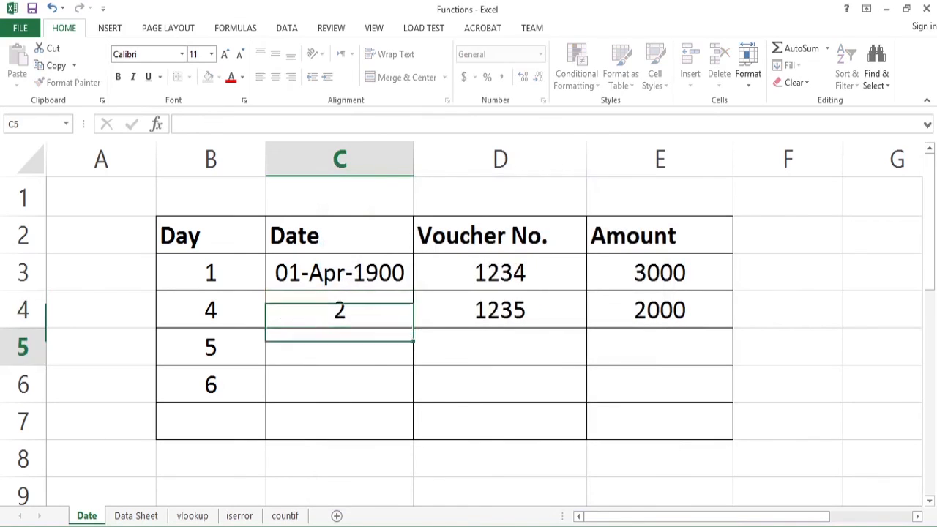
key("Up")
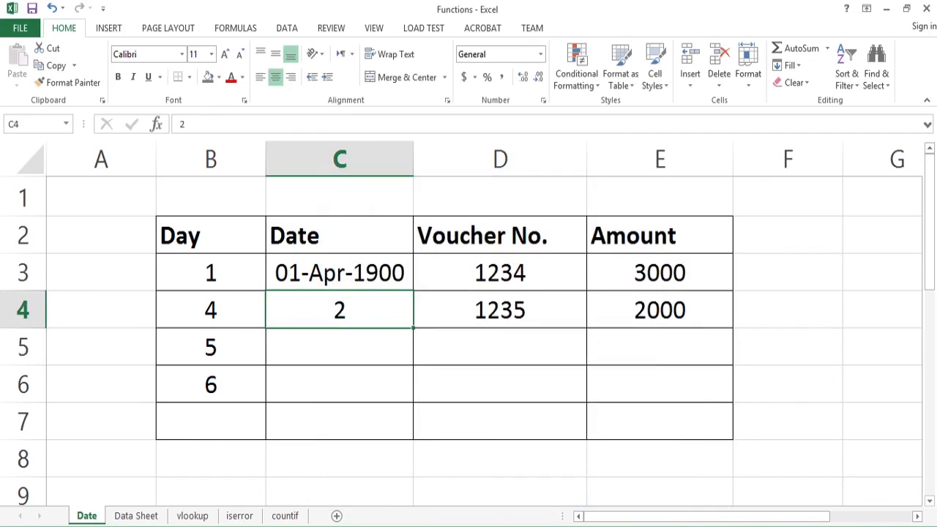
key("ctrl+1")
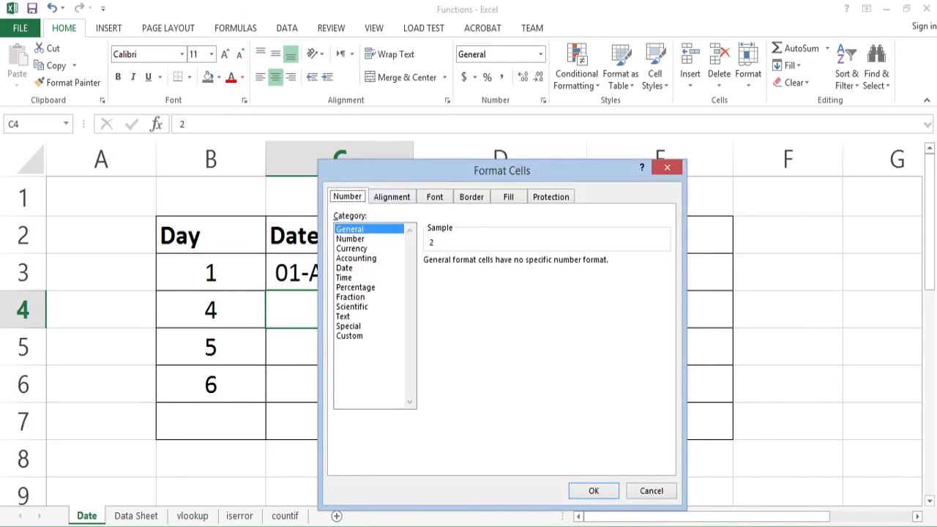
left_click(345, 268)
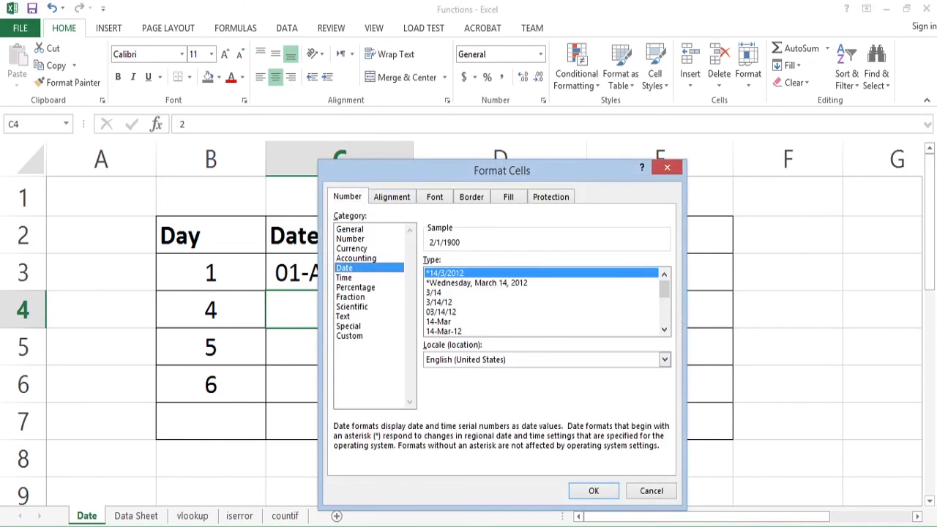
key("Return")
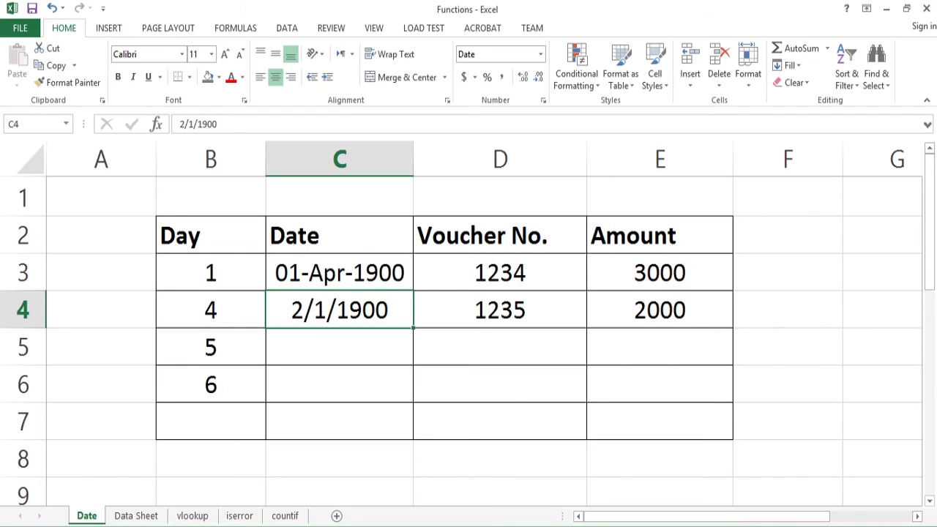
key("alt+Tab")
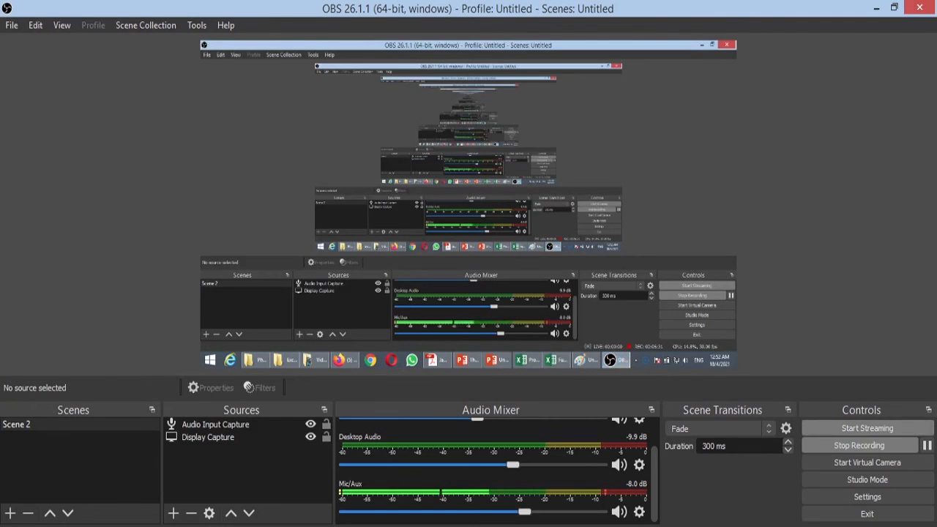